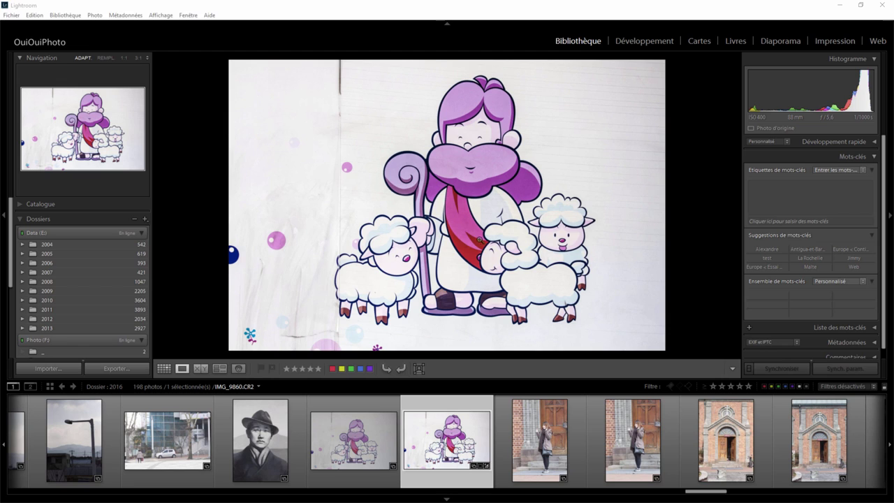
- Set Photoshop external editing to PSD format, ProPhoto RVB colour space and 16 bits/composant
{"action": "left_click", "coordinate": [35, 15]}
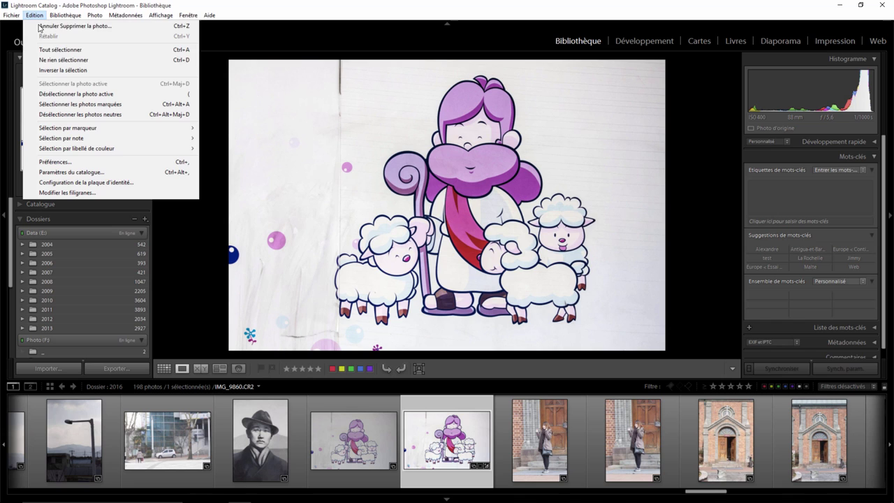
{"action": "left_click", "coordinate": [74, 163]}
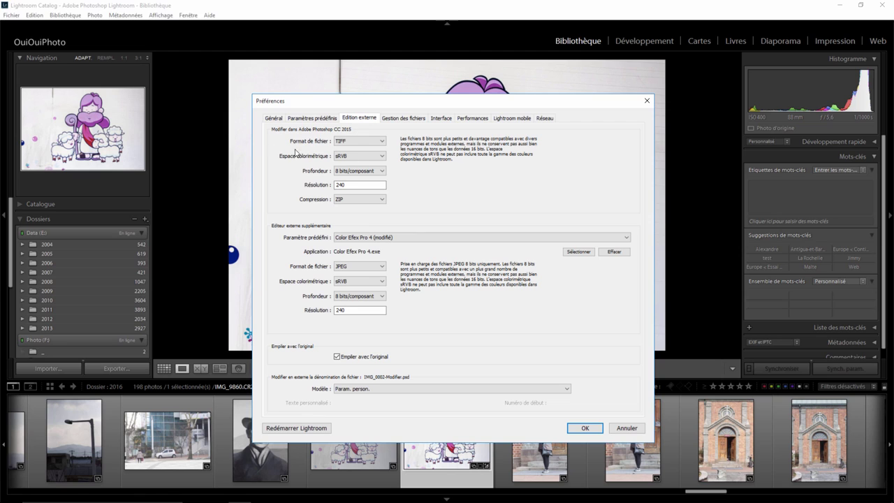
{"action": "left_click", "coordinate": [356, 143]}
{"action": "left_click", "coordinate": [360, 161]}
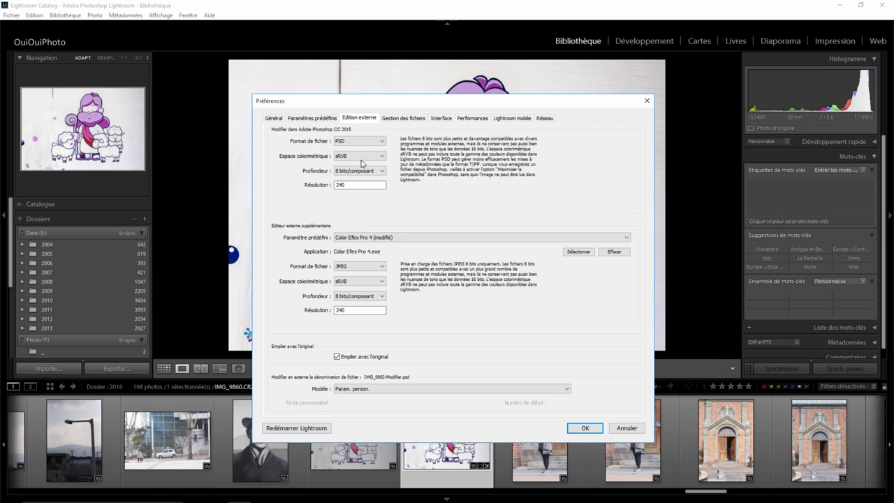
{"action": "left_click", "coordinate": [362, 157]}
{"action": "left_click", "coordinate": [349, 167]}
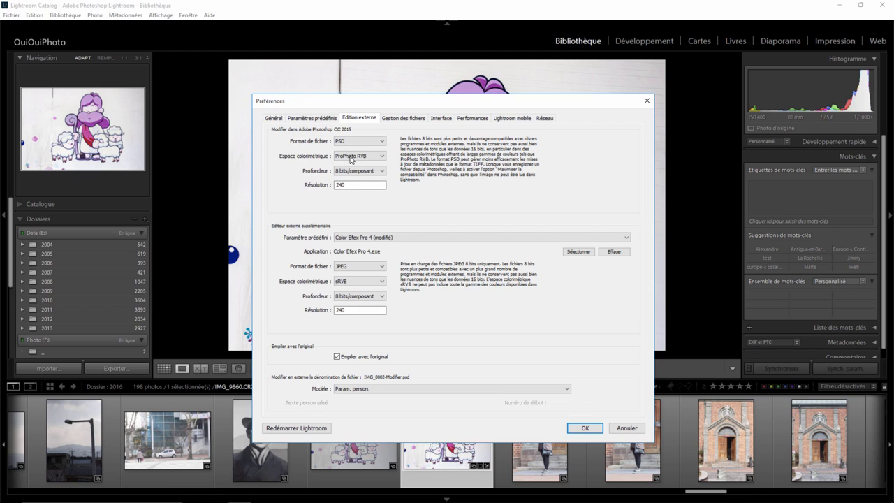
{"action": "left_click", "coordinate": [370, 172]}
{"action": "left_click", "coordinate": [359, 191]}
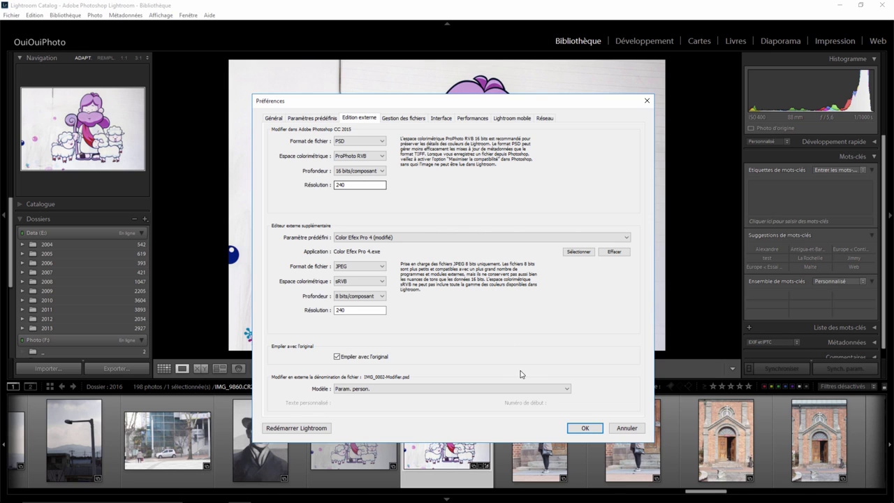
{"action": "left_click", "coordinate": [580, 426]}
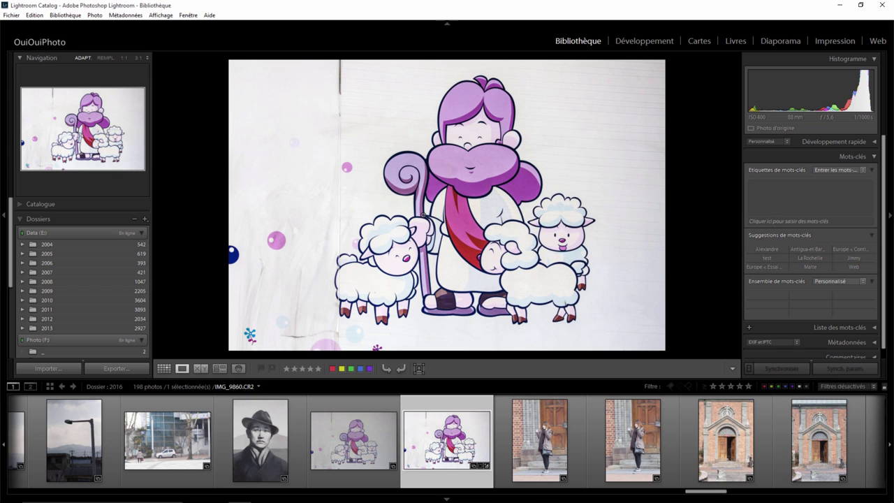
- Send IMG_9860.CR2 to Adobe Photoshop CC 2015 through Modifier dans
{"action": "right_click", "coordinate": [418, 176]}
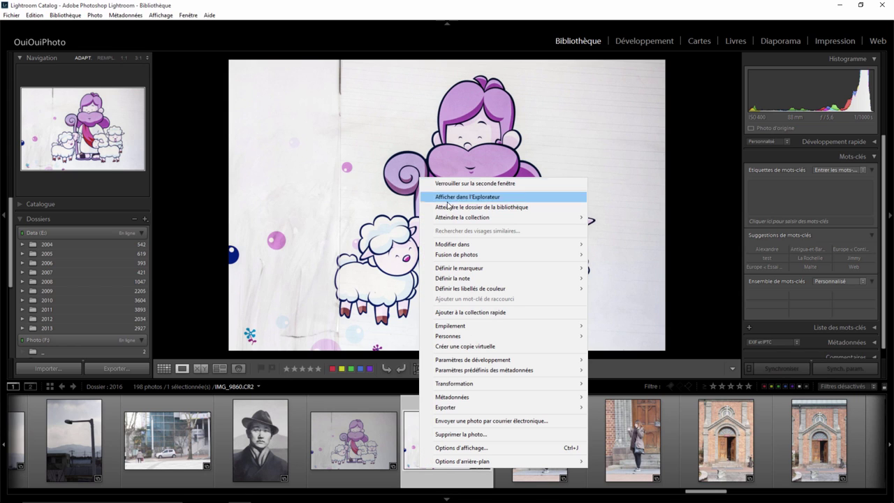
{"action": "mouse_move", "coordinate": [482, 244]}
{"action": "left_click", "coordinate": [609, 247]}
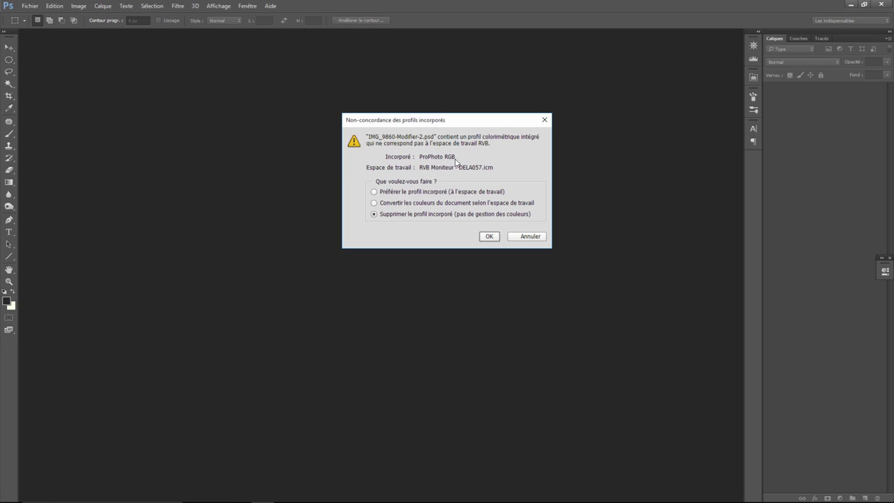
- Open the PSD copy keeping its embedded profile, then close Photoshop
{"action": "left_click", "coordinate": [488, 237]}
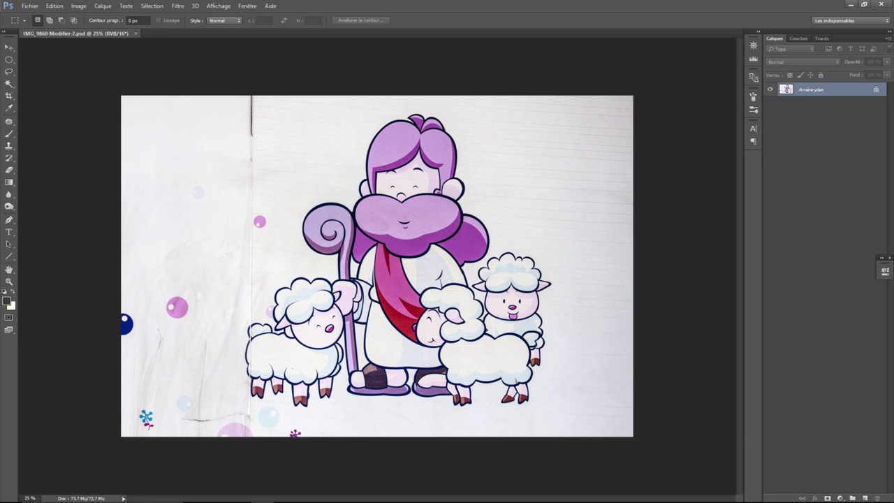
{"action": "left_click", "coordinate": [881, 4]}
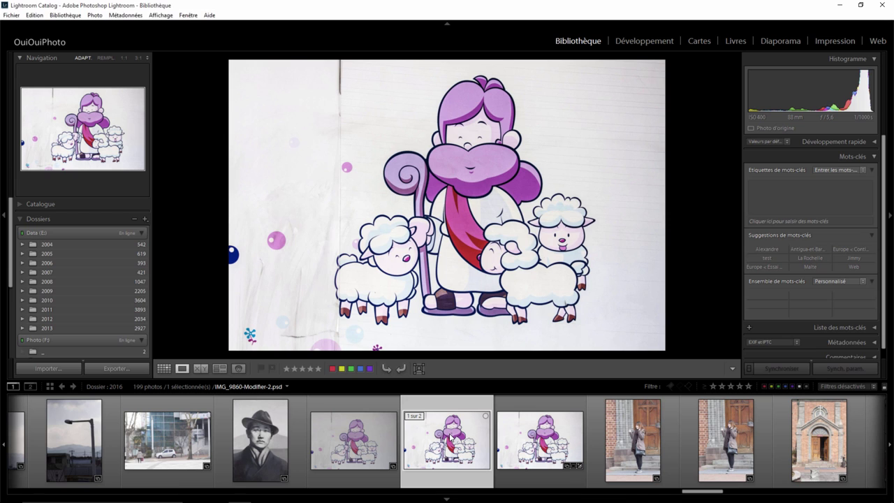
- Delete the PSD copy IMG_9860-Modifier-2.psd
{"action": "key", "text": "Delete"}
{"action": "left_click", "coordinate": [430, 282]}
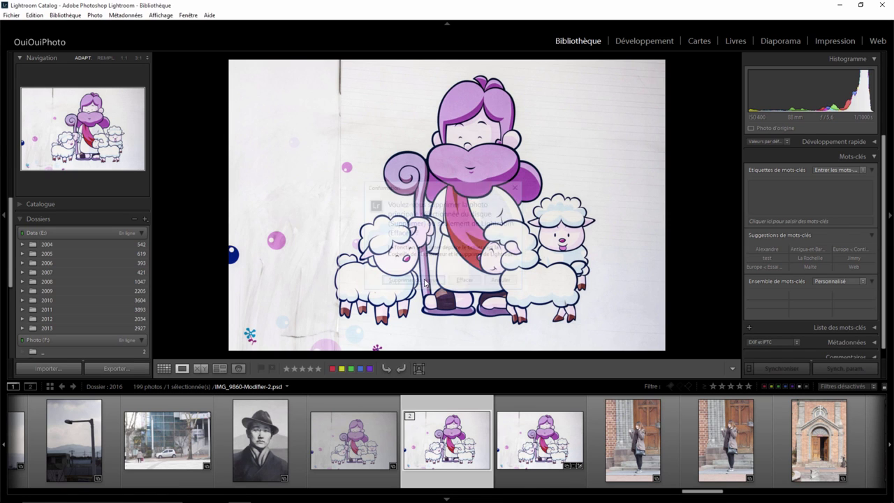
{"action": "left_click", "coordinate": [33, 15]}
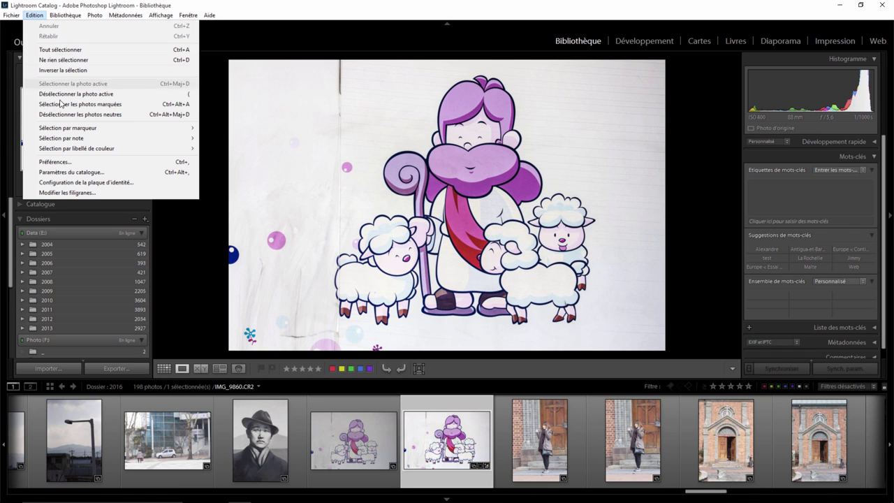
{"action": "left_click", "coordinate": [55, 162]}
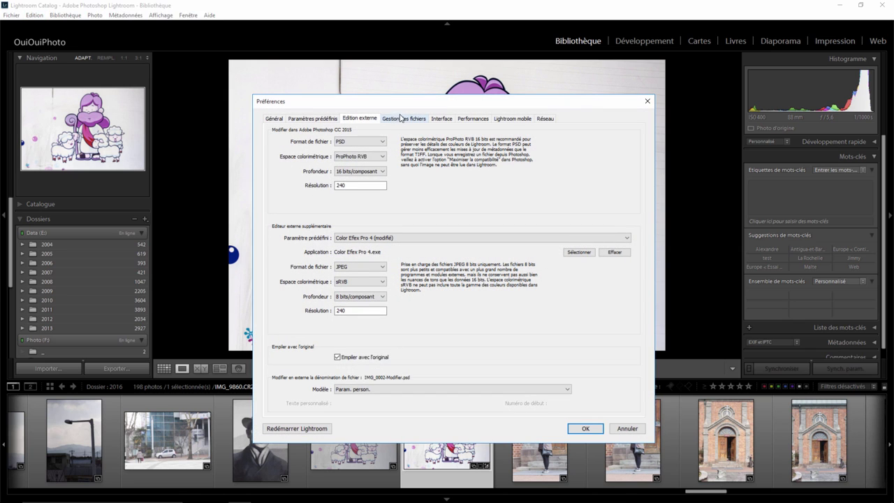
- Set Photoshop edits to TIFF with ZIP compression, 8 bits/composant and sRVB
{"action": "left_click", "coordinate": [363, 144]}
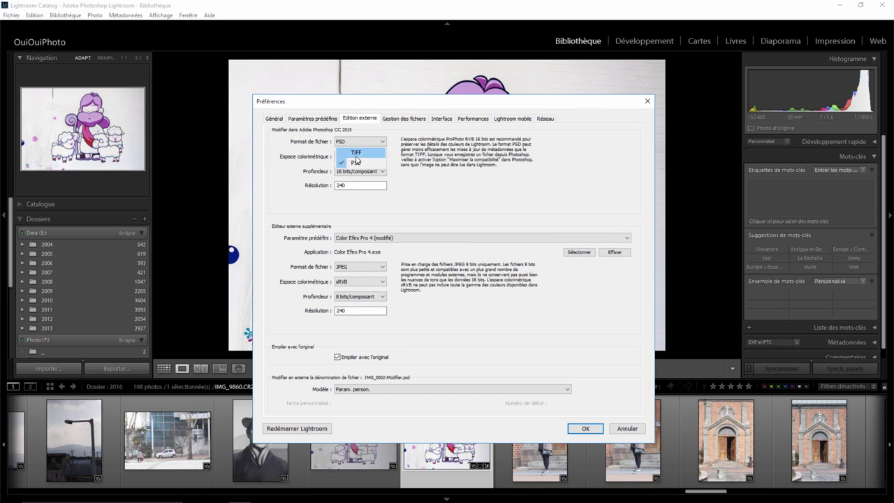
{"action": "left_click", "coordinate": [360, 200]}
{"action": "left_click", "coordinate": [355, 232]}
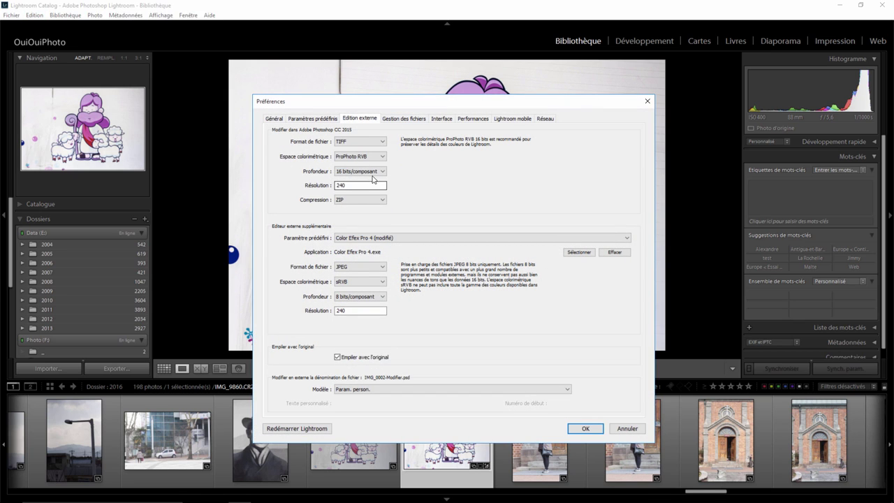
{"action": "left_click", "coordinate": [365, 173]}
{"action": "left_click", "coordinate": [338, 192]}
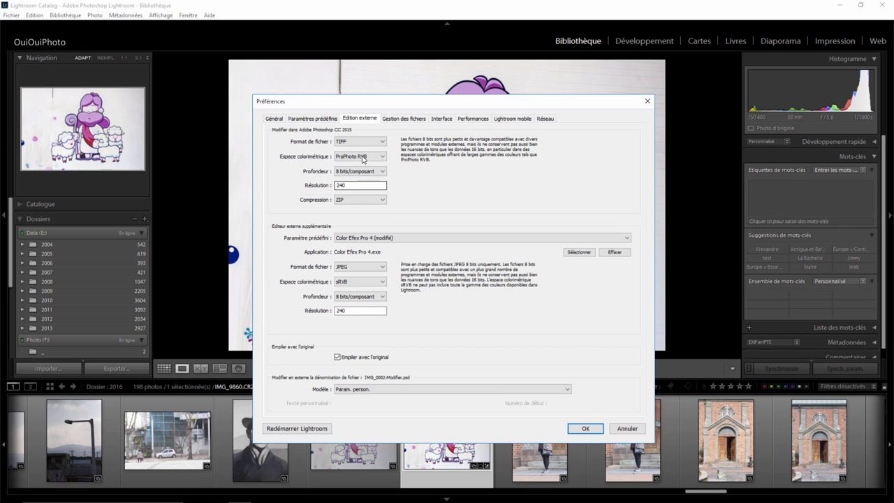
{"action": "left_click", "coordinate": [366, 158]}
{"action": "left_click", "coordinate": [340, 188]}
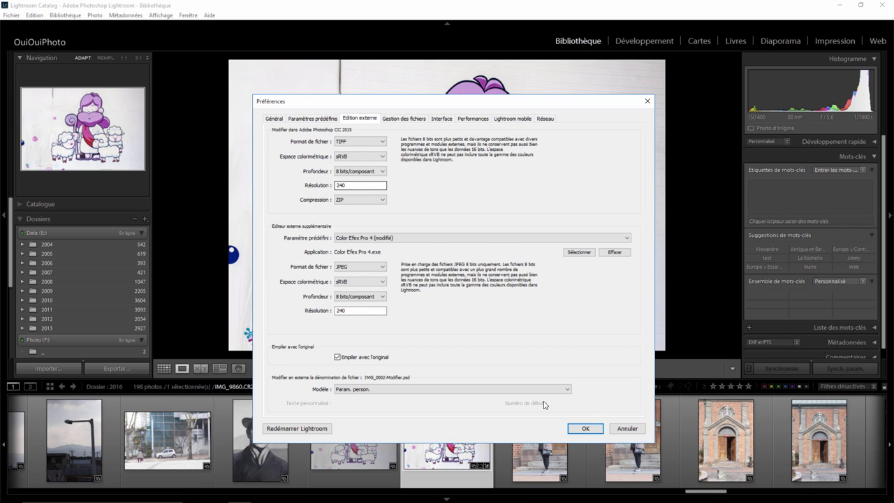
{"action": "left_click", "coordinate": [577, 426]}
- Send IMG_9860.CR2 to Photoshop CC 2015 again, now as a TIFF copy
{"action": "right_click", "coordinate": [452, 438]}
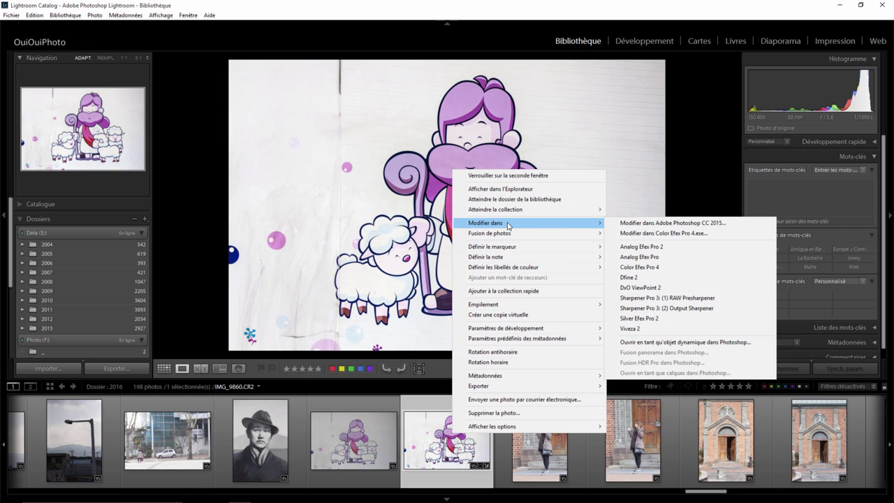
{"action": "left_click", "coordinate": [639, 224]}
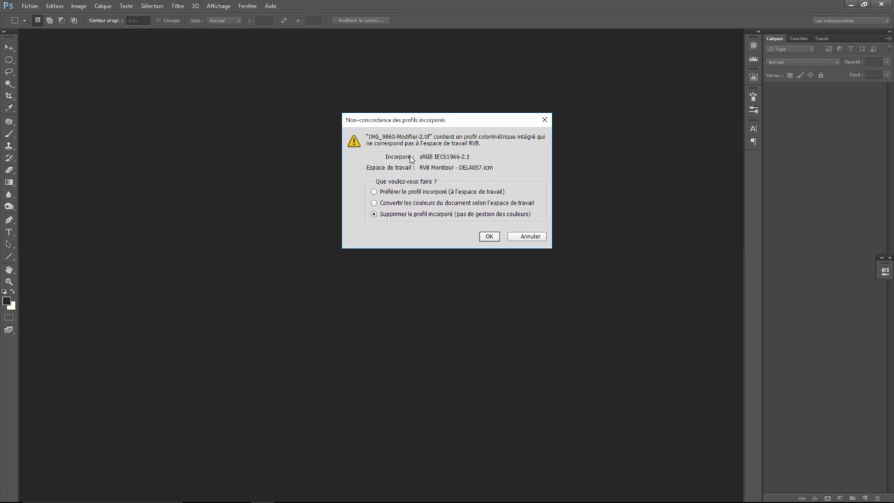
- Open the TIFF copy with its embedded sRGB profile kept, then close Photoshop
{"action": "left_click", "coordinate": [449, 192]}
{"action": "left_click", "coordinate": [490, 236]}
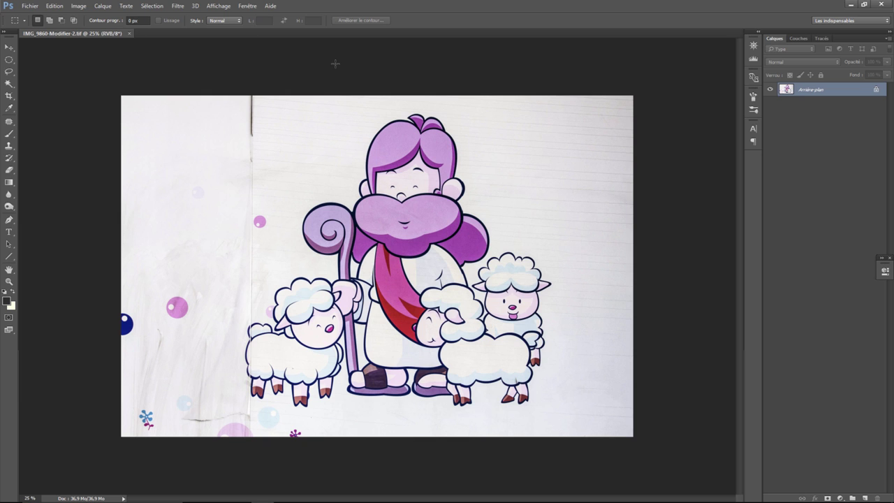
{"action": "left_click", "coordinate": [883, 4]}
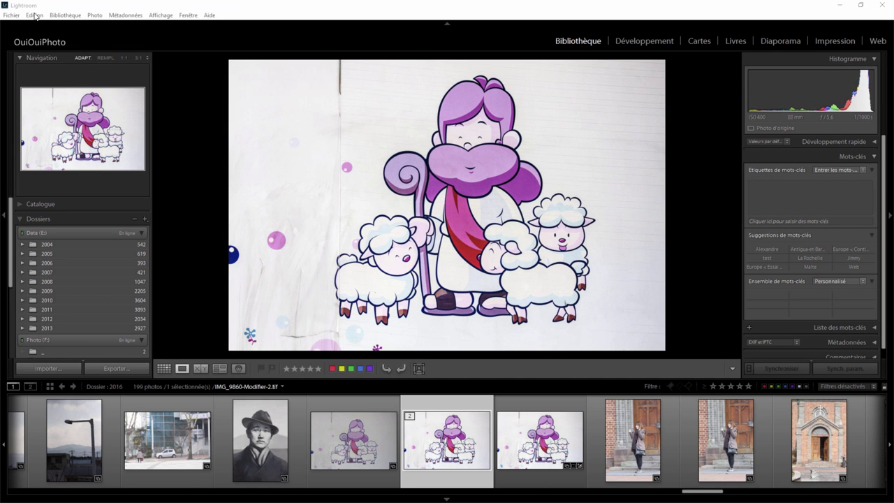
{"action": "left_click", "coordinate": [35, 15]}
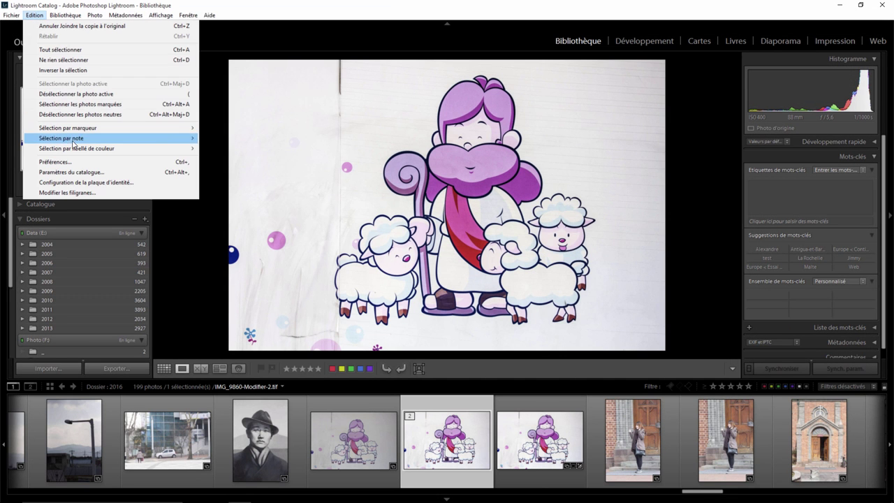
{"action": "left_click", "coordinate": [49, 164]}
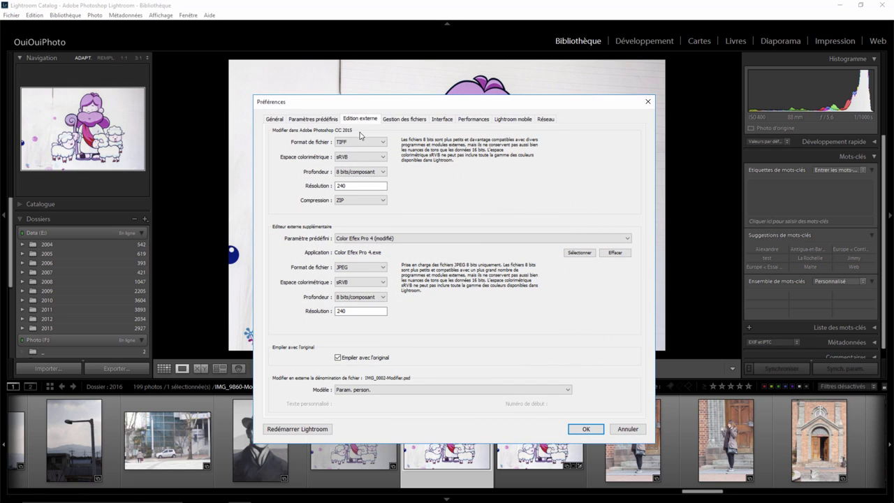
{"action": "left_click", "coordinate": [359, 143]}
{"action": "left_click", "coordinate": [357, 162]}
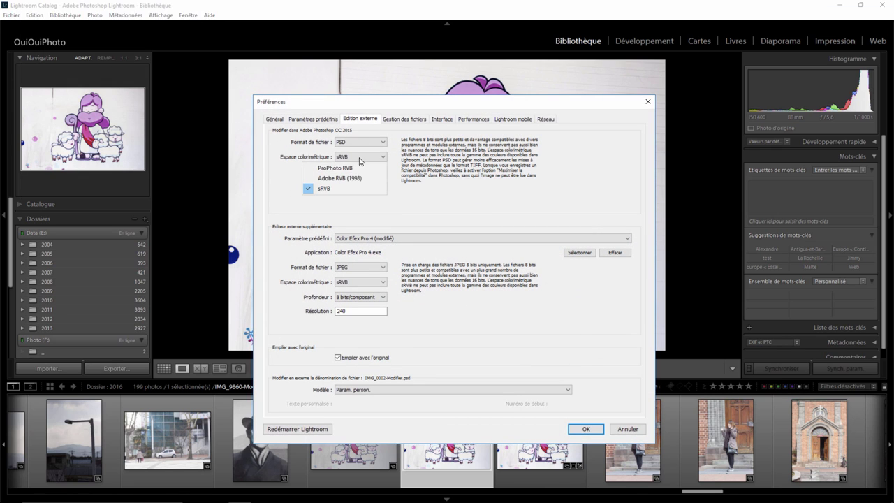
{"action": "left_click", "coordinate": [339, 169]}
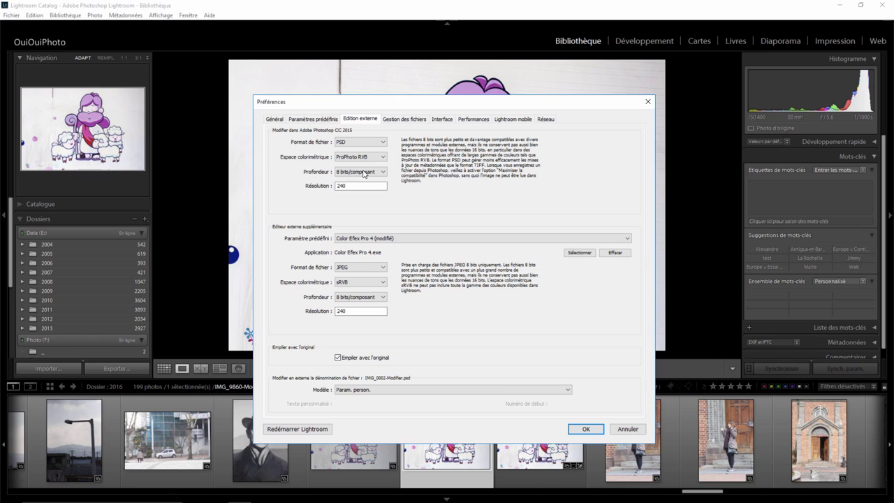
{"action": "left_click", "coordinate": [363, 174]}
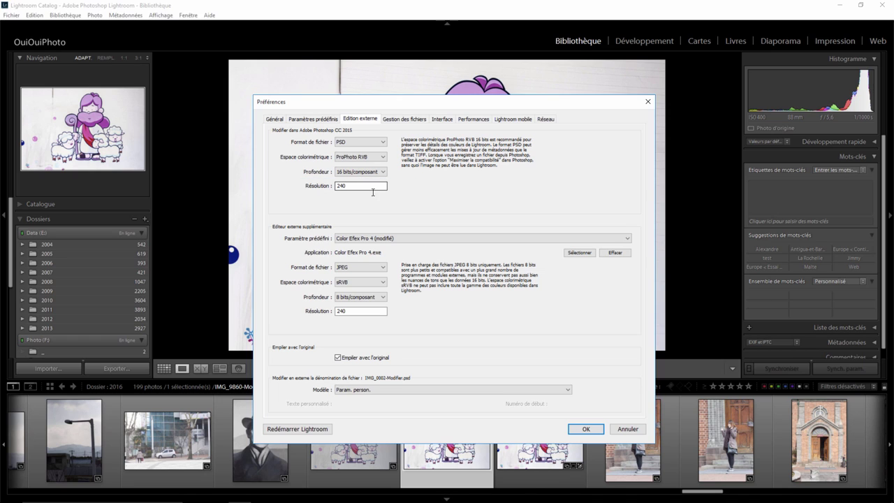
{"action": "left_click", "coordinate": [409, 238]}
{"action": "left_click", "coordinate": [391, 258]}
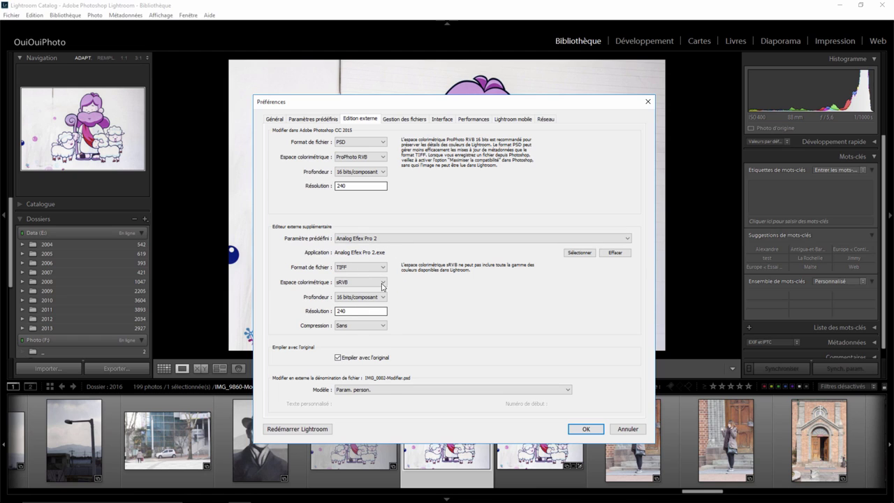
{"action": "left_click", "coordinate": [392, 239]}
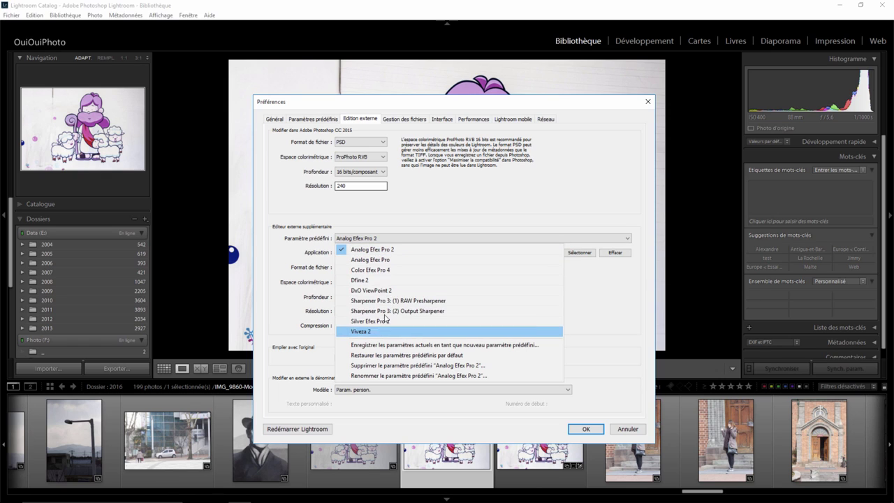
{"action": "left_click", "coordinate": [409, 224]}
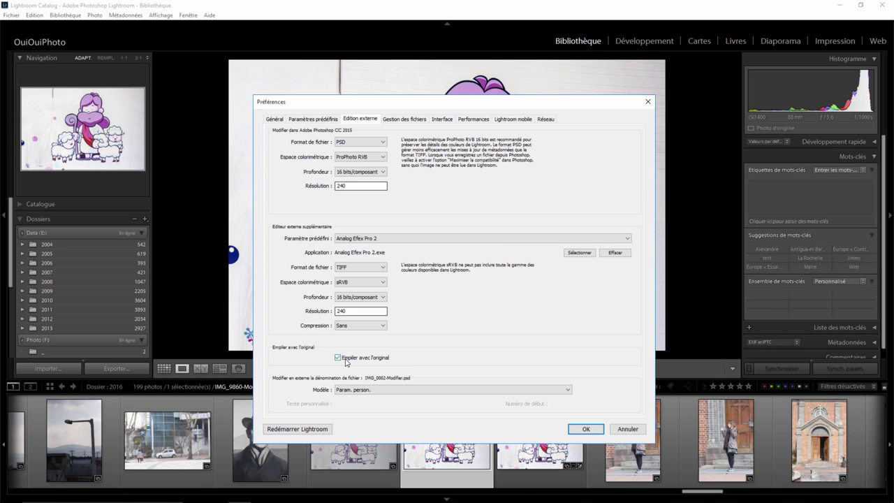
{"action": "left_click", "coordinate": [615, 426]}
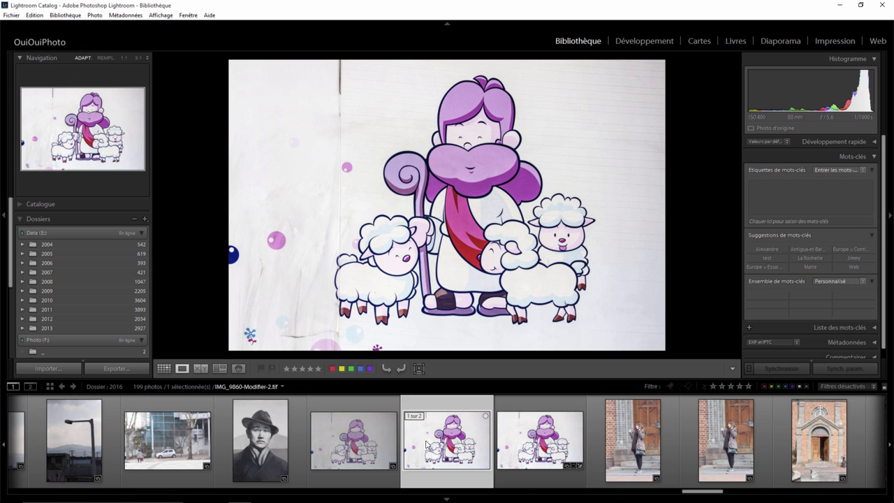
- Delete the stacked TIF copy from disk
{"action": "left_click", "coordinate": [506, 416]}
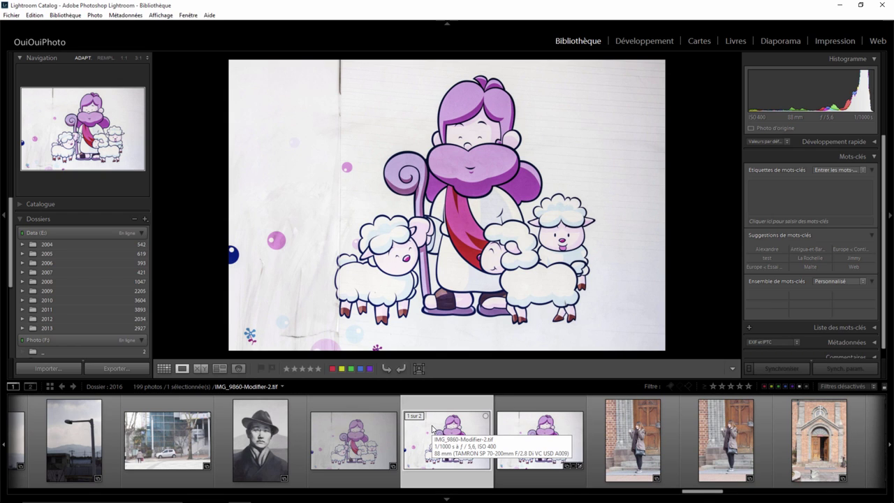
{"action": "key", "text": "Delete"}
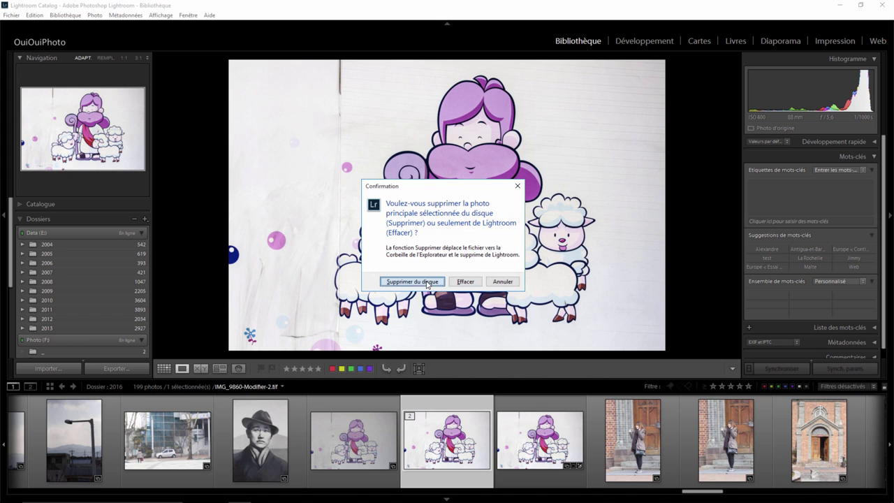
{"action": "left_click", "coordinate": [411, 282]}
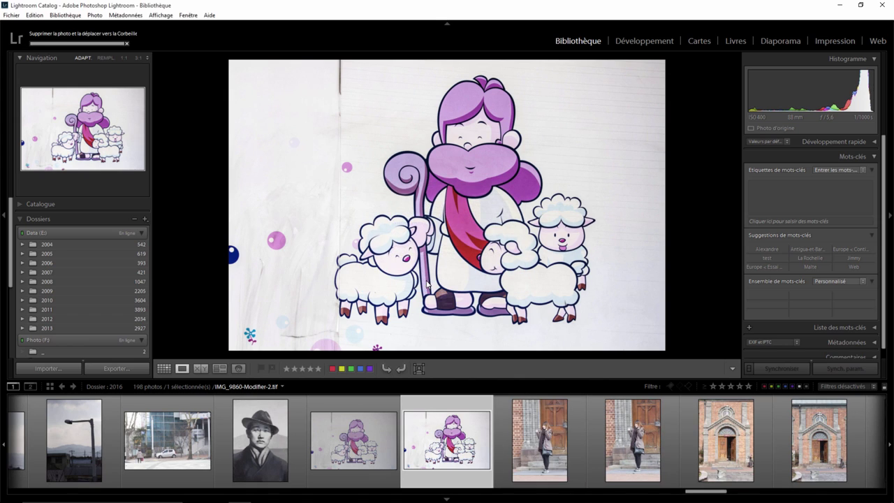
- Set Photoshop edits to PSD, ProPhoto RVB, 16 bits/composant, with stacking turned off
{"action": "left_click", "coordinate": [34, 15]}
{"action": "left_click", "coordinate": [74, 165]}
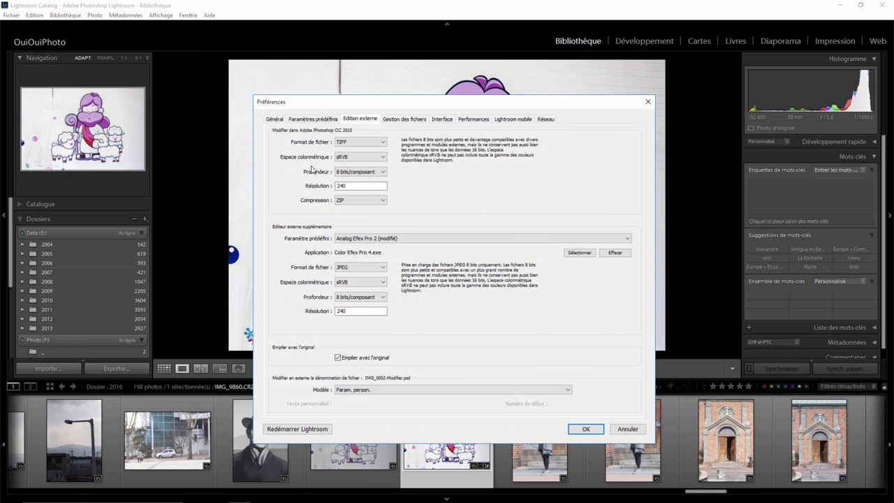
{"action": "left_click", "coordinate": [354, 359]}
{"action": "left_click", "coordinate": [363, 143]}
{"action": "left_click", "coordinate": [359, 161]}
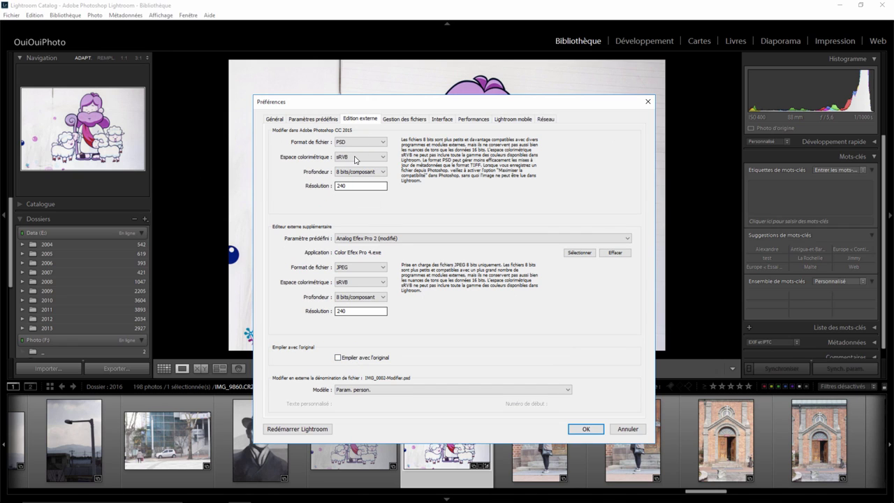
{"action": "left_click", "coordinate": [355, 160]}
{"action": "left_click", "coordinate": [349, 168]}
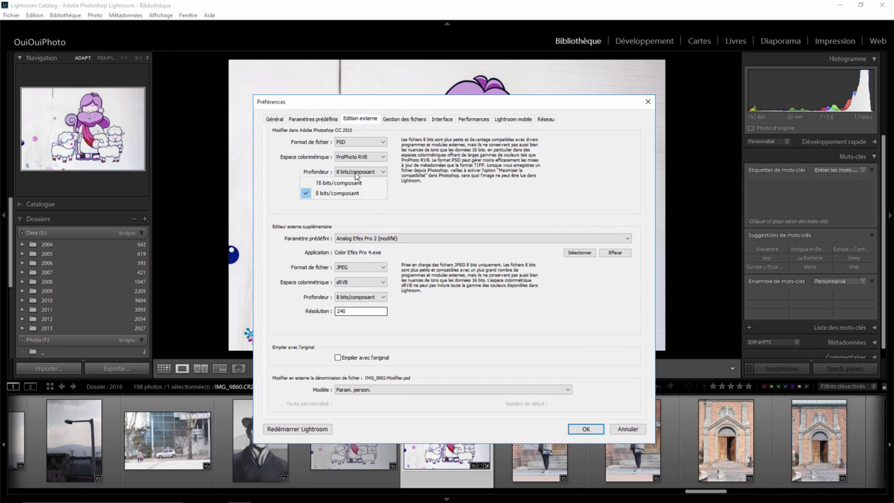
{"action": "left_click", "coordinate": [348, 184]}
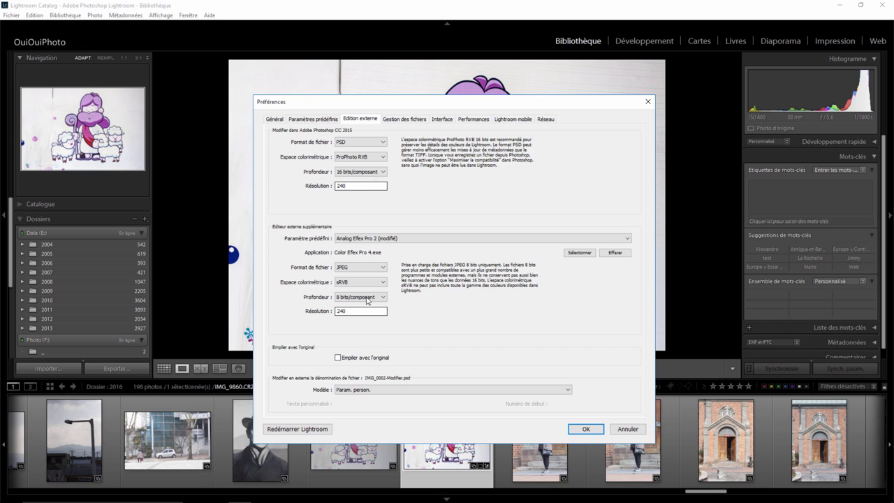
{"action": "left_click", "coordinate": [583, 429]}
- Edit the sheep photo in Photoshop CC 2015 as a ProPhoto RGB PSD, then close Photoshop
{"action": "right_click", "coordinate": [465, 153]}
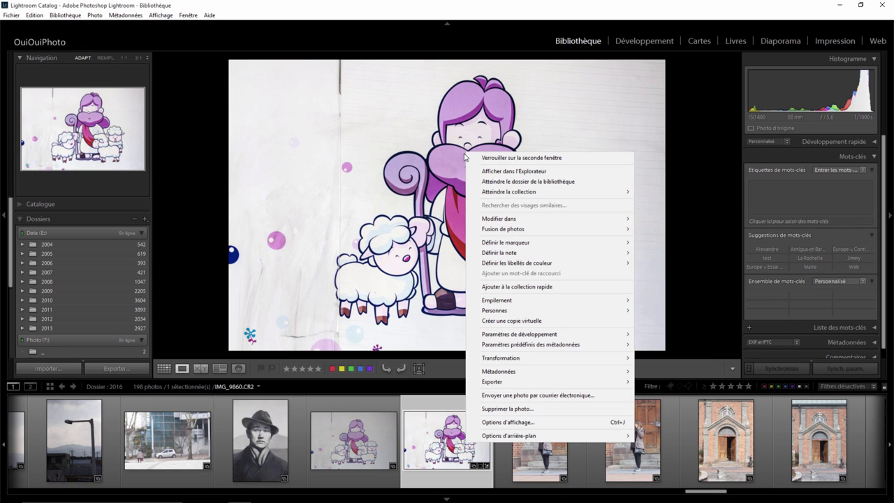
{"action": "left_click", "coordinate": [654, 220]}
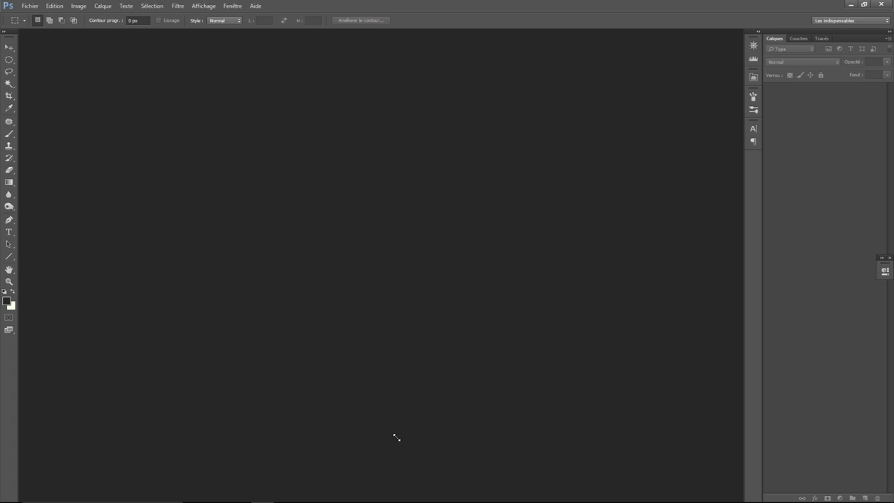
{"action": "left_click", "coordinate": [398, 192]}
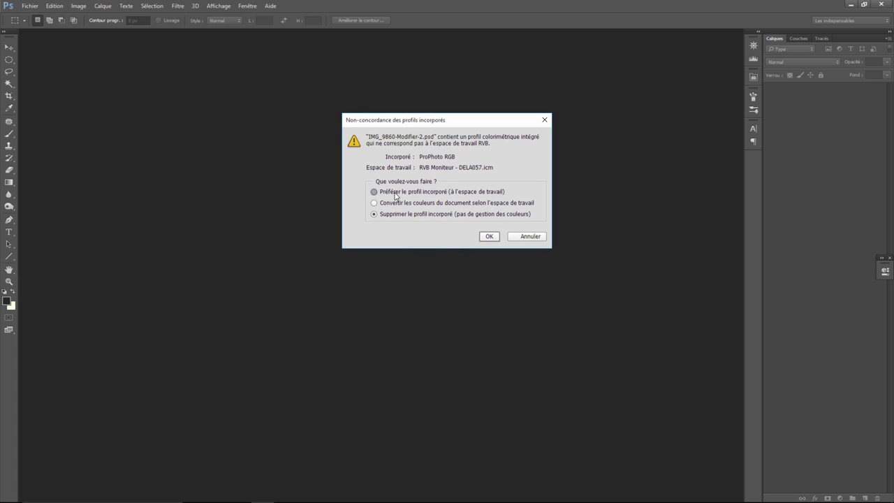
{"action": "left_click", "coordinate": [488, 237]}
{"action": "left_click", "coordinate": [884, 4]}
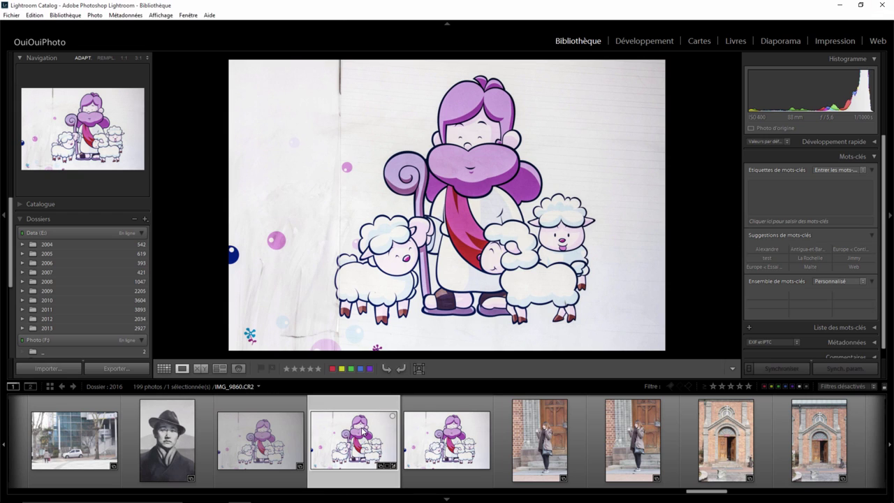
- Remove the PSD copy from the catalogue only, keeping the file on disk
{"action": "left_click", "coordinate": [448, 434]}
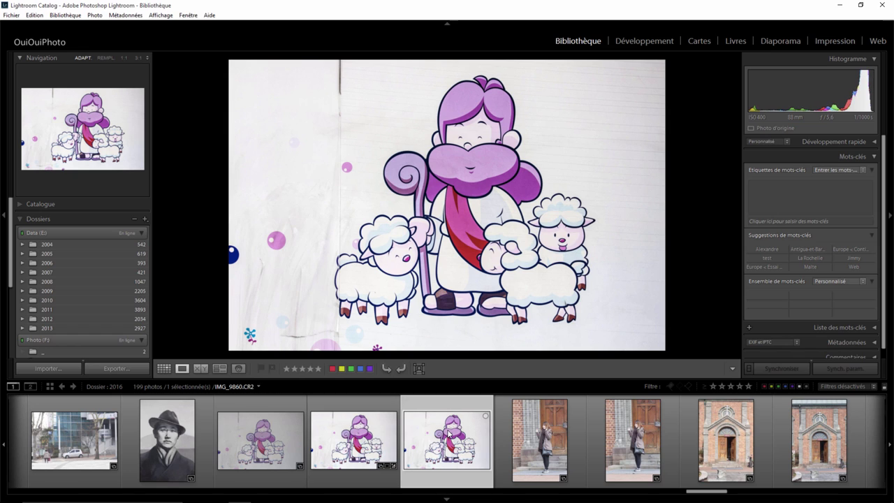
{"action": "key", "text": "Delete"}
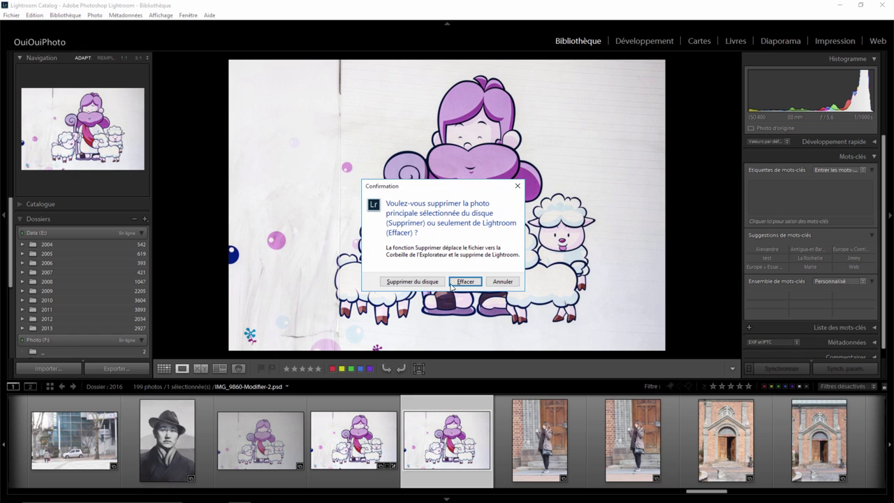
{"action": "left_click", "coordinate": [463, 282]}
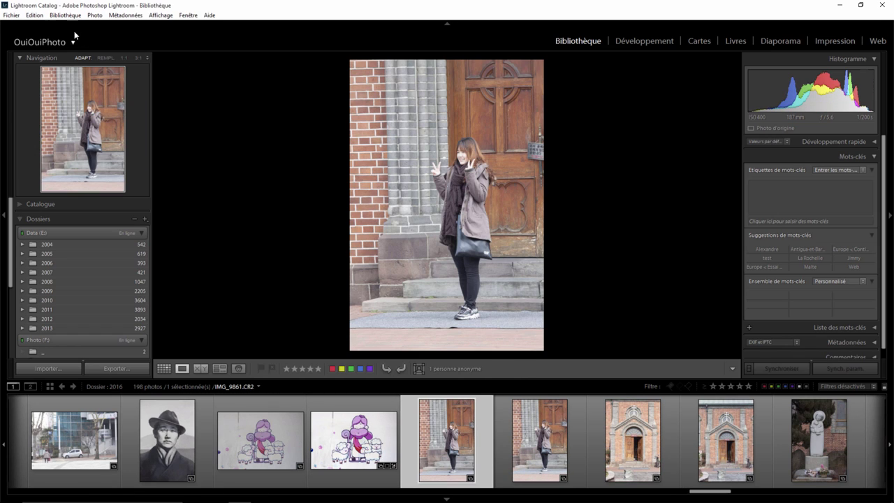
- Turn Empiler avec l'original back on and open the Modifier... naming template editor
{"action": "left_click", "coordinate": [34, 15]}
{"action": "left_click", "coordinate": [68, 166]}
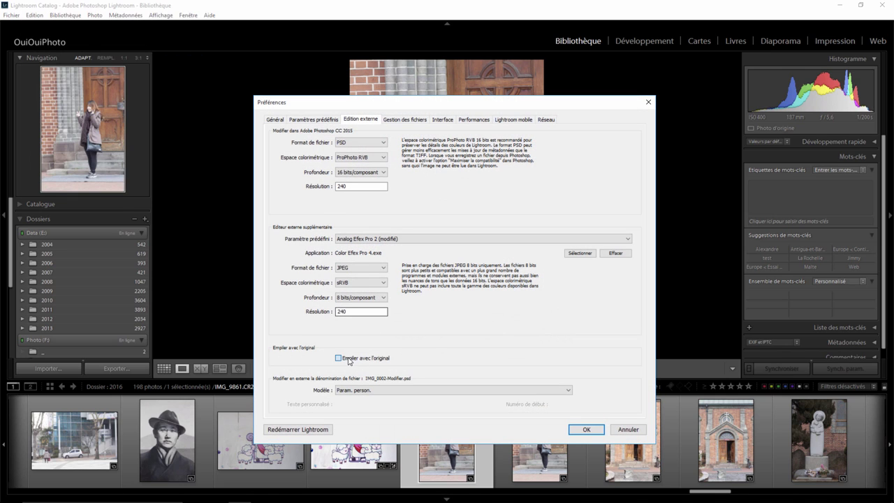
{"action": "left_click", "coordinate": [349, 359]}
{"action": "left_click", "coordinate": [568, 390]}
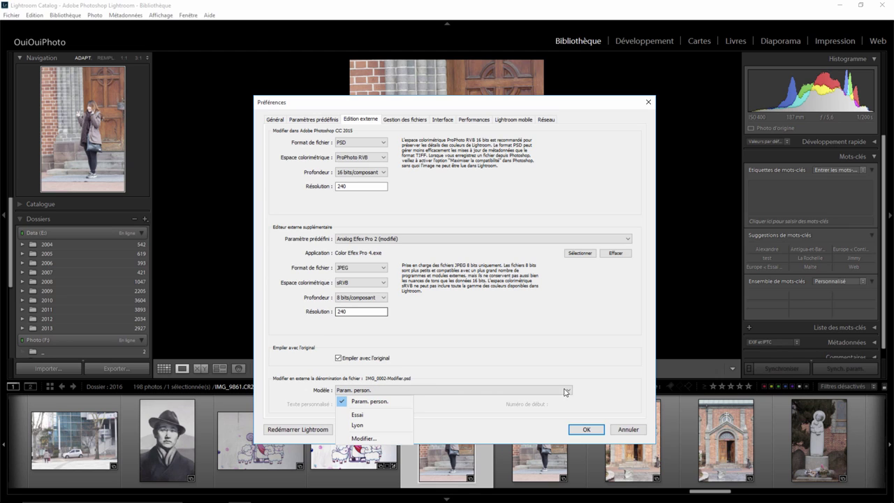
{"action": "left_click", "coordinate": [367, 438]}
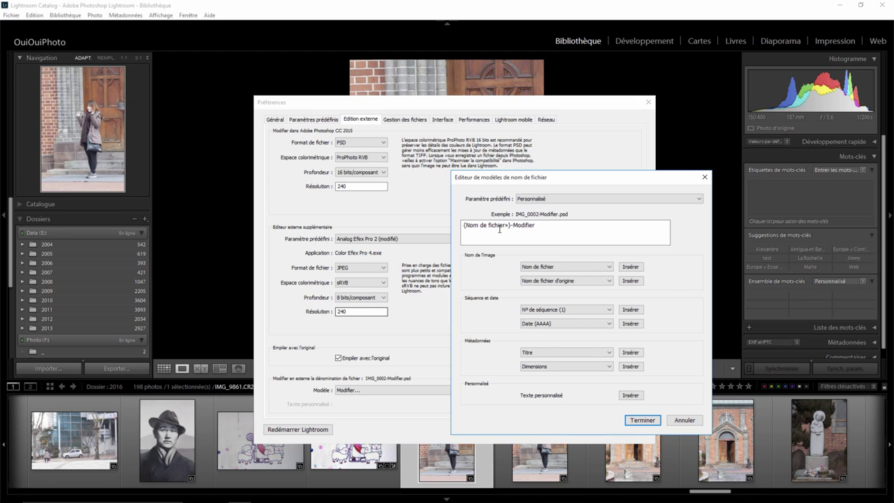
- Build the {Nom de fichier}-Modifier{Nº de séquence (001)} template and set the starting number to 1
{"action": "double_click", "coordinate": [513, 225]}
{"action": "left_click", "coordinate": [605, 309]}
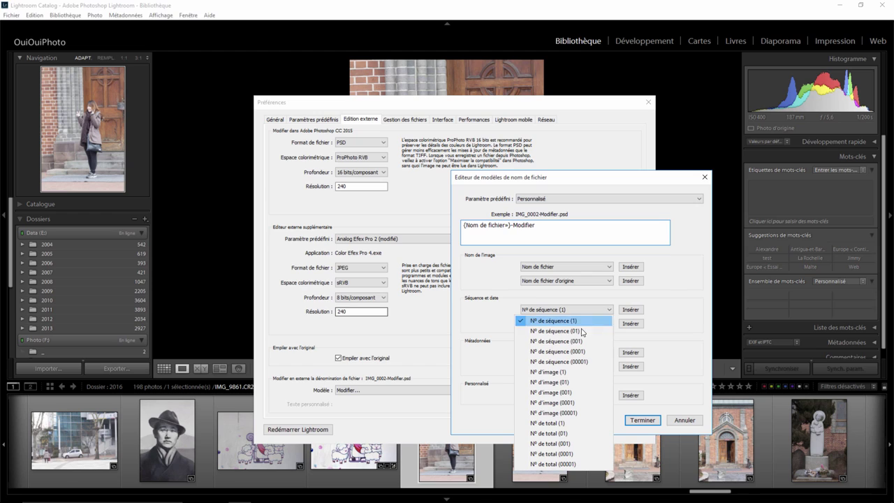
{"action": "left_click", "coordinate": [581, 340]}
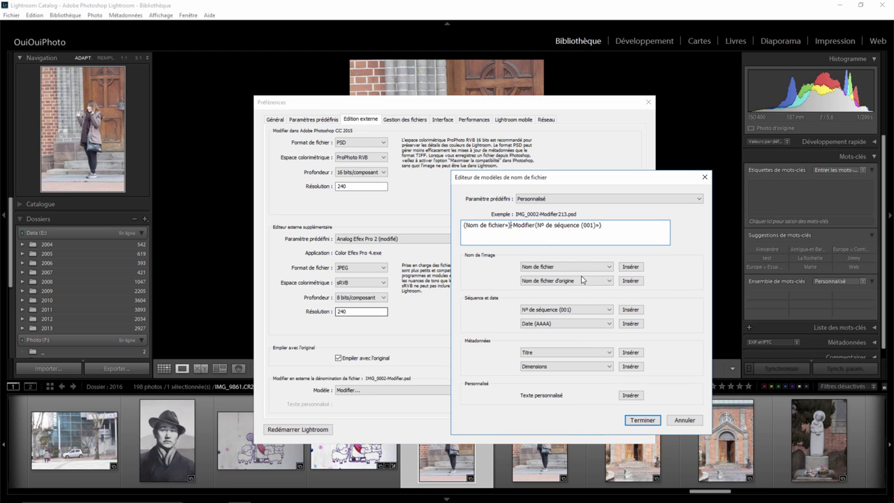
{"action": "left_click", "coordinate": [510, 225]}
{"action": "left_click", "coordinate": [642, 420]}
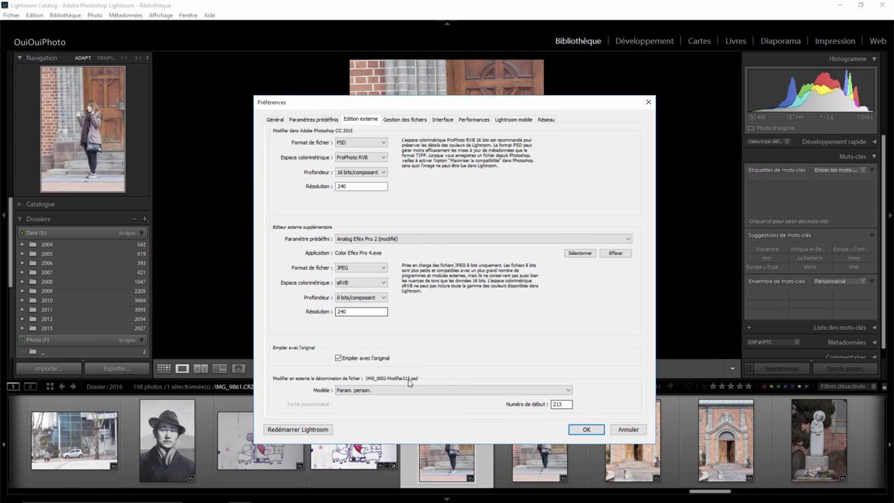
{"action": "double_click", "coordinate": [567, 404]}
- Edit the sheep photo IMG_9860 in Photoshop CC 2015 without its embedded profile, then close it
{"action": "left_click", "coordinate": [586, 429]}
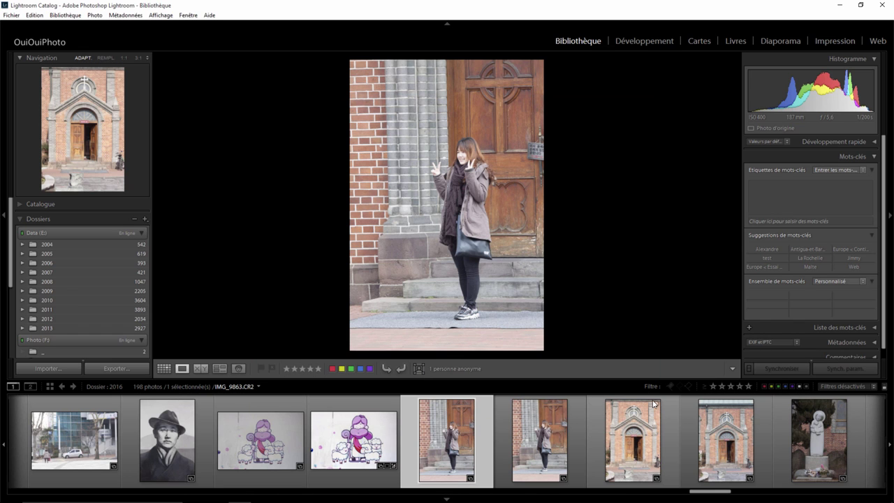
{"action": "left_click", "coordinate": [353, 444]}
{"action": "right_click", "coordinate": [352, 444]}
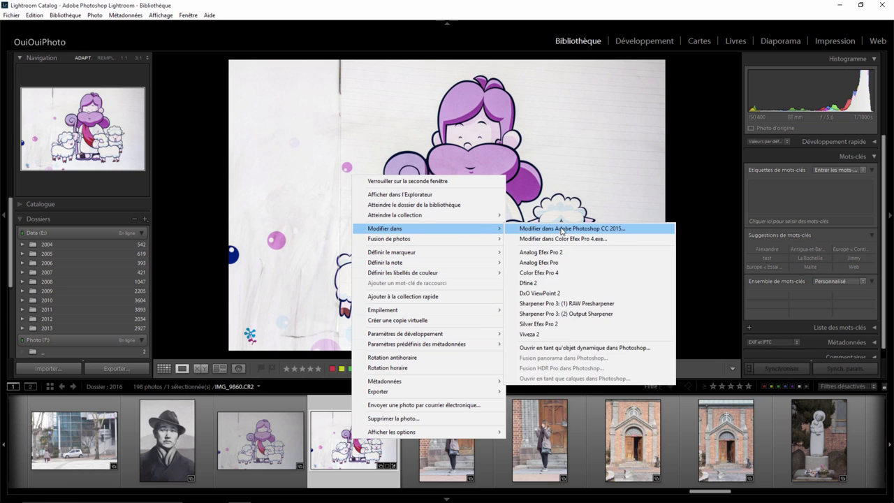
{"action": "left_click", "coordinate": [563, 234]}
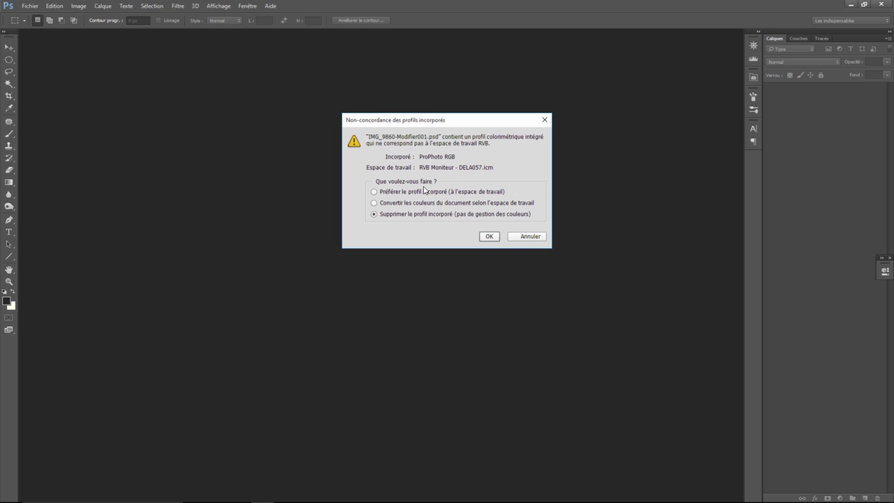
{"action": "left_click", "coordinate": [489, 236]}
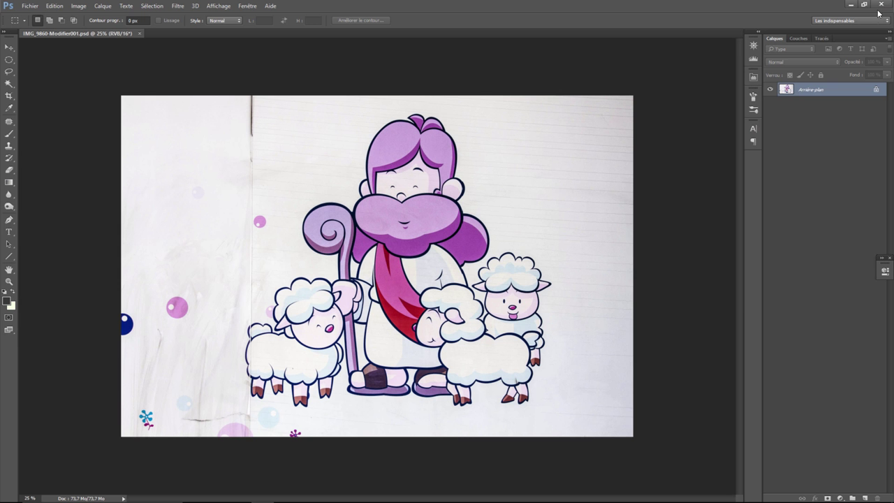
{"action": "left_click", "coordinate": [878, 6]}
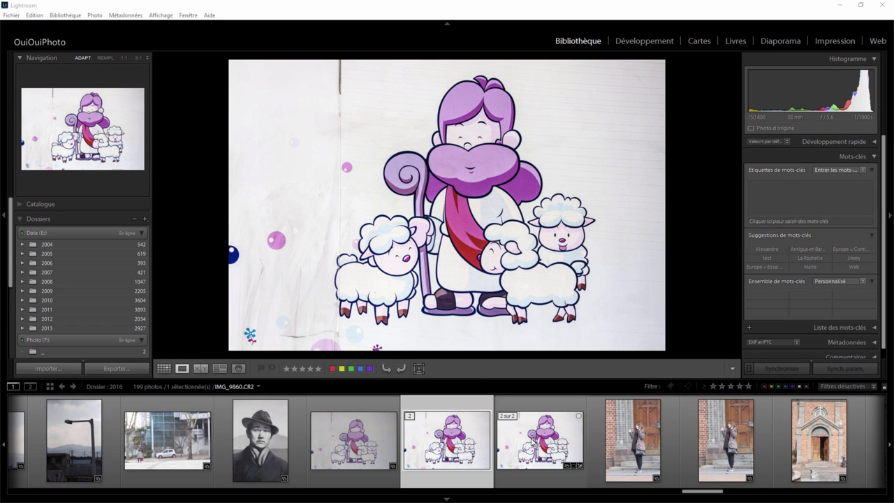
- Send the edited copy to Adobe Photoshop again, creating IMG_9860-Modifier002.psd
{"action": "right_click", "coordinate": [526, 448]}
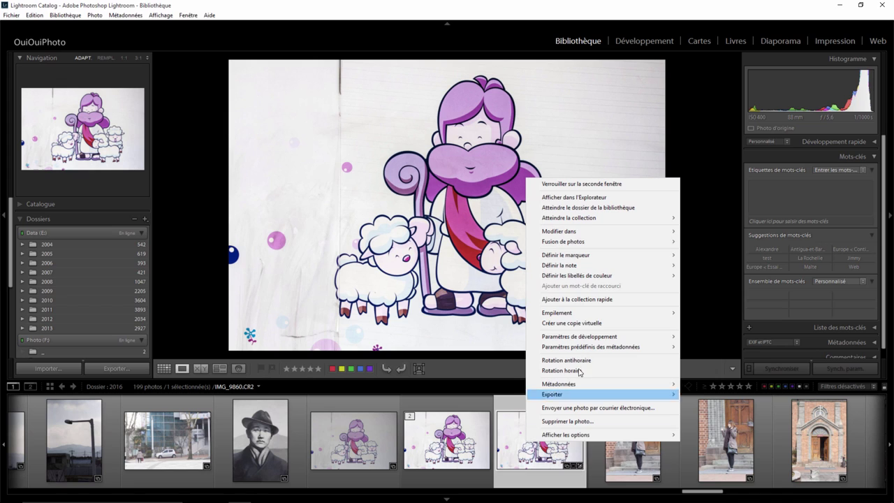
{"action": "left_click", "coordinate": [729, 231]}
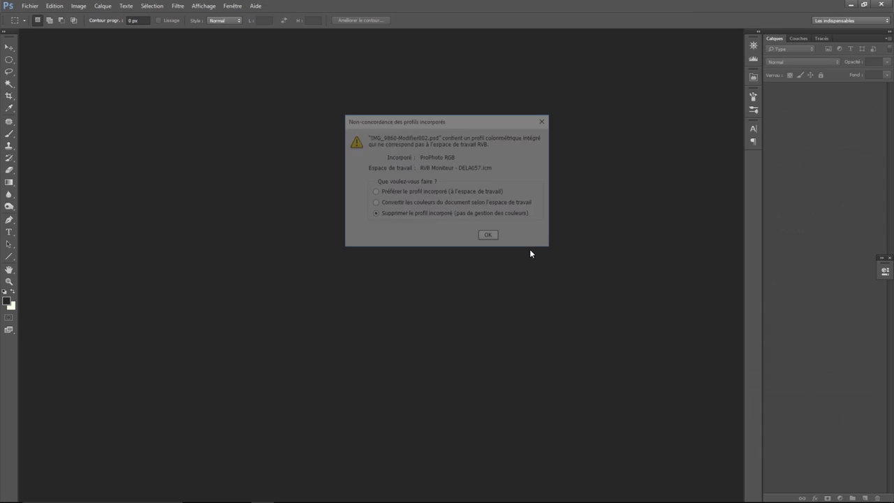
- Open IMG_9860-Modifier002.psd with its embedded ProPhoto RGB profile, then close Photoshop
{"action": "left_click", "coordinate": [438, 192]}
{"action": "left_click", "coordinate": [488, 235]}
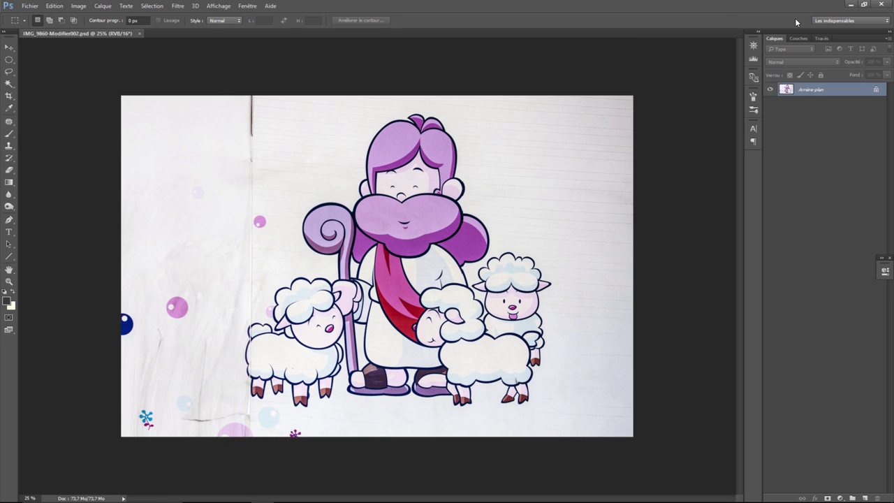
{"action": "left_click", "coordinate": [879, 5]}
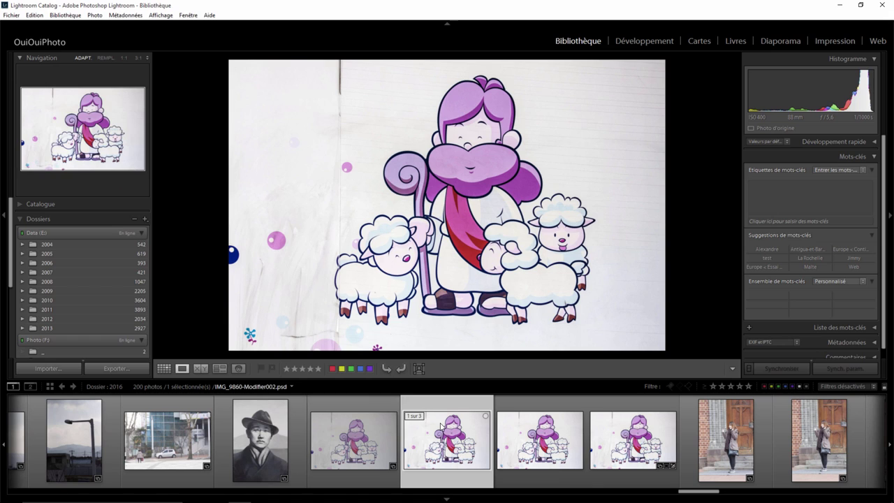
- Step through Modifier001, Modifier002 and the original IMG_9860.CR2 in the stack
{"action": "key", "text": "Right"}
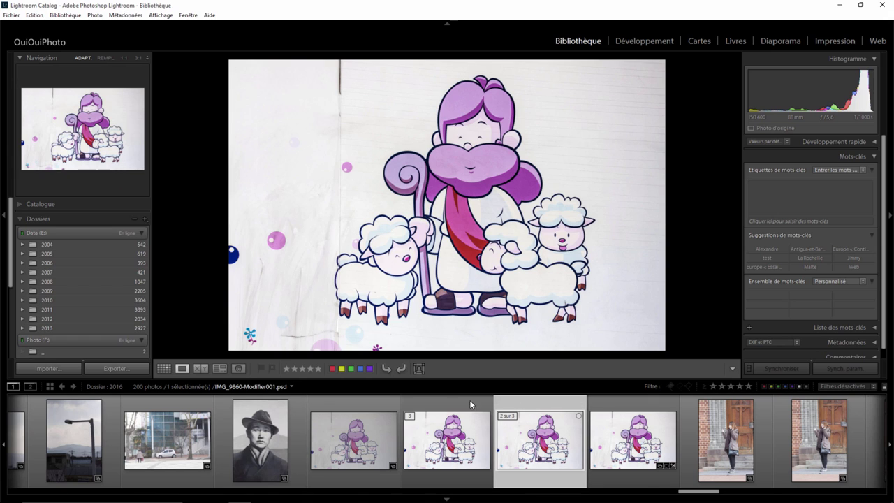
{"action": "mouse_move", "coordinate": [540, 440]}
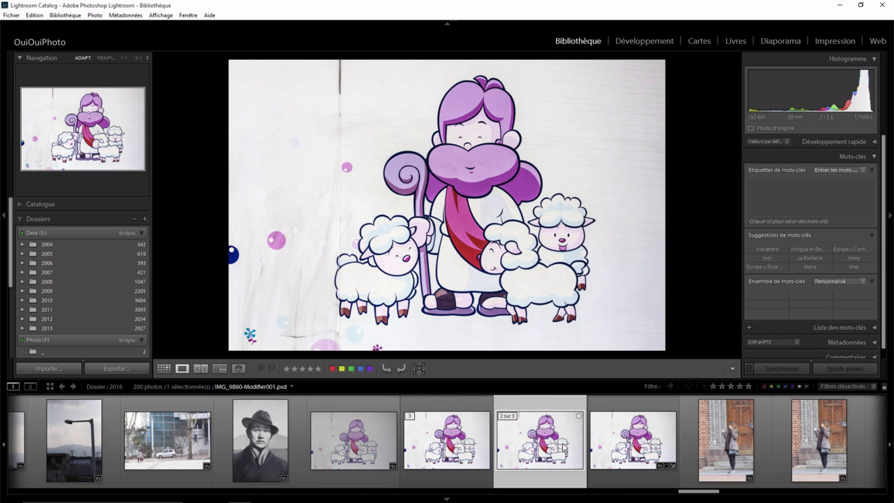
{"action": "left_click", "coordinate": [482, 449]}
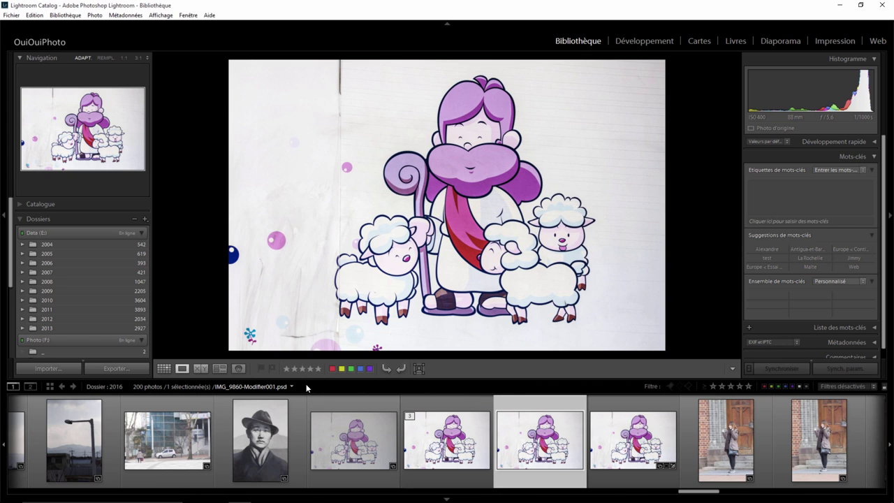
{"action": "left_click", "coordinate": [644, 441]}
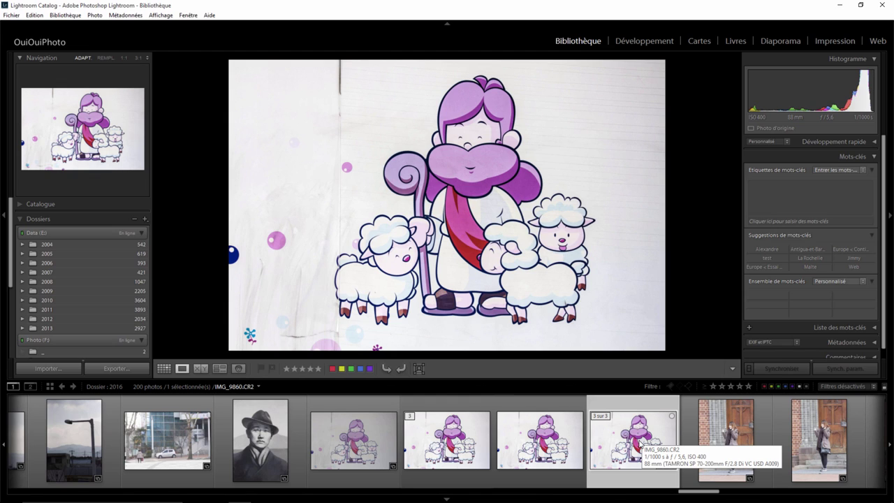
{"action": "left_click", "coordinate": [35, 15]}
- Open Lightroom's preferences on the Gestion des fichiers tab
{"action": "left_click", "coordinate": [77, 162]}
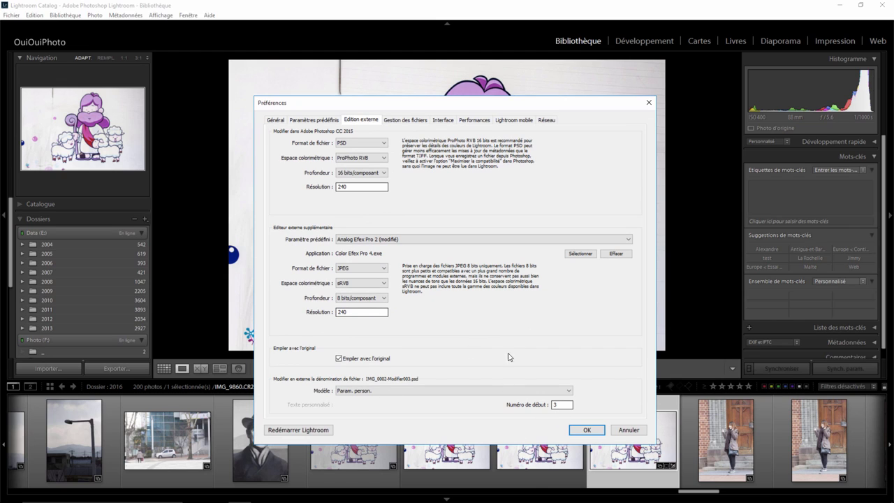
{"action": "left_click", "coordinate": [405, 121]}
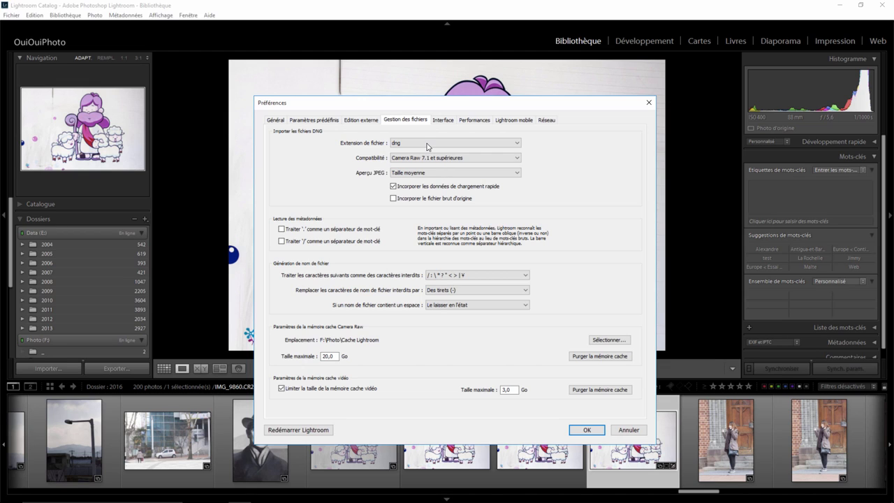
- Review the DNG extension, compatibility and JPEG preview options without changing them
{"action": "left_click", "coordinate": [428, 146]}
{"action": "left_click", "coordinate": [326, 167]}
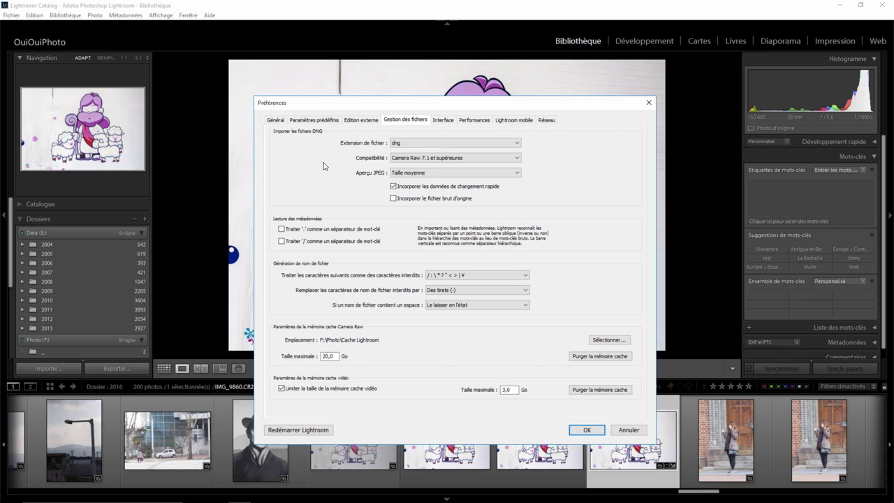
{"action": "left_click", "coordinate": [480, 159]}
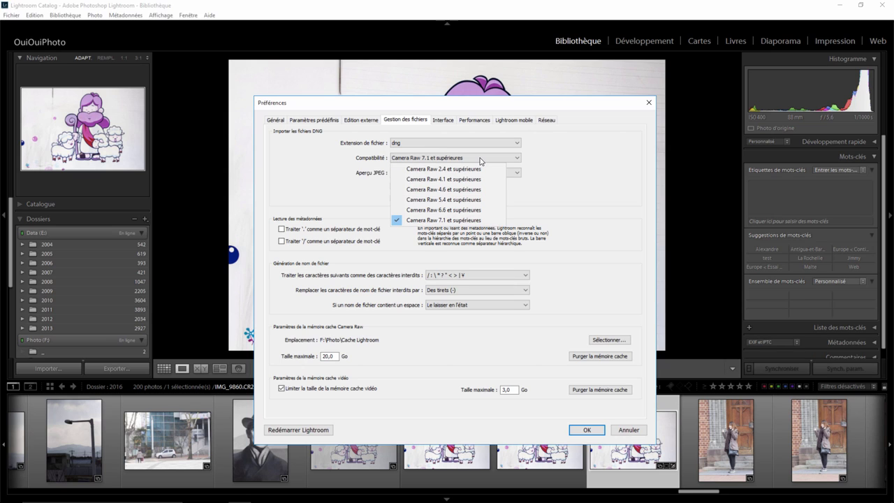
{"action": "left_click", "coordinate": [536, 187]}
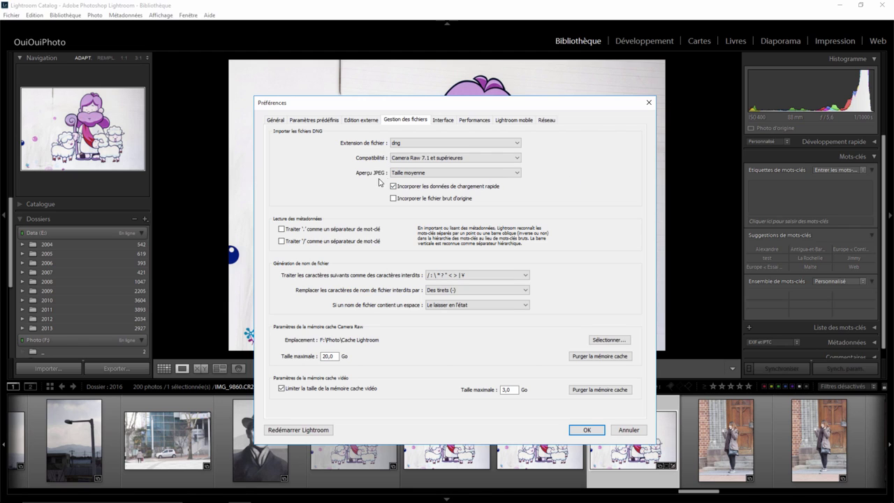
{"action": "left_click", "coordinate": [516, 175]}
{"action": "left_click", "coordinate": [538, 174]}
- Set the DNG extension to DNG, full-size JPEG previews, embed the original raw, and apply
{"action": "left_click", "coordinate": [472, 143]}
{"action": "left_click", "coordinate": [424, 168]}
{"action": "left_click", "coordinate": [474, 157]}
{"action": "left_click", "coordinate": [477, 159]}
{"action": "left_click", "coordinate": [561, 171]}
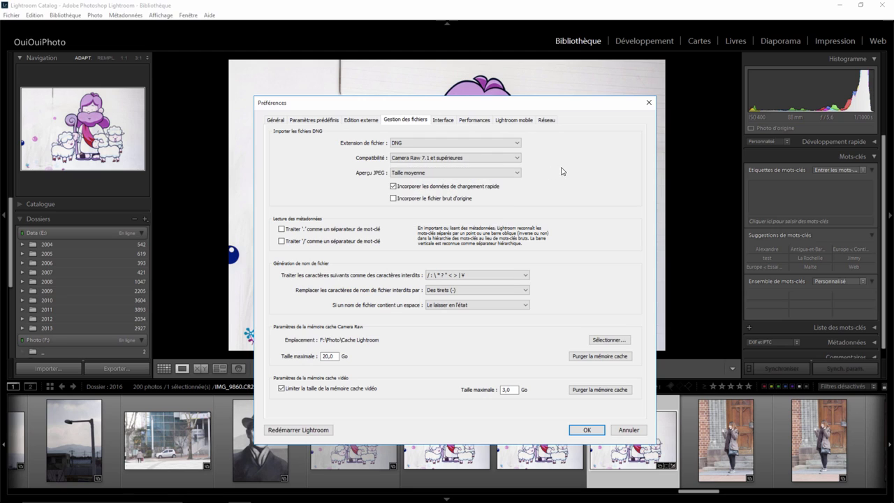
{"action": "left_click", "coordinate": [437, 173]}
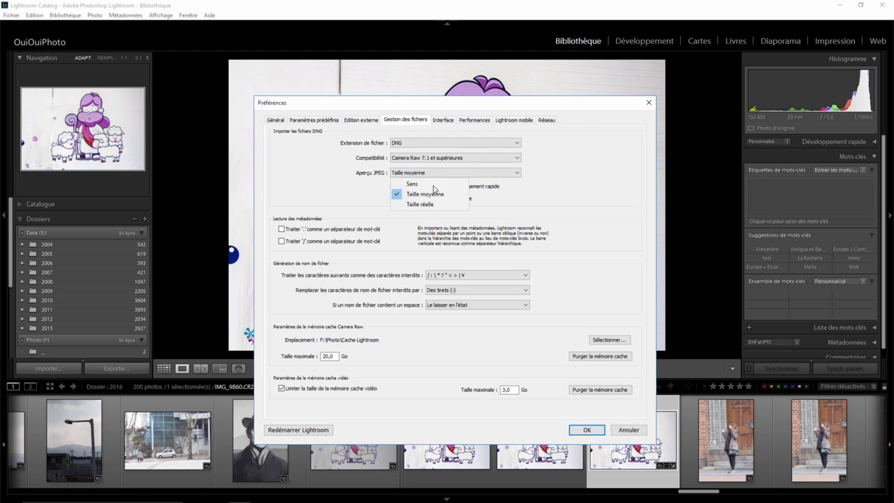
{"action": "left_click", "coordinate": [430, 205]}
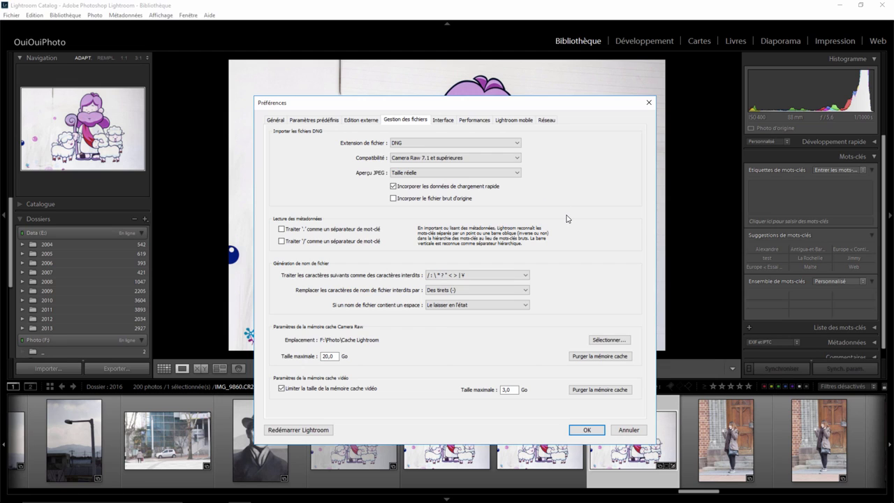
{"action": "left_click", "coordinate": [393, 199]}
{"action": "left_click", "coordinate": [587, 430]}
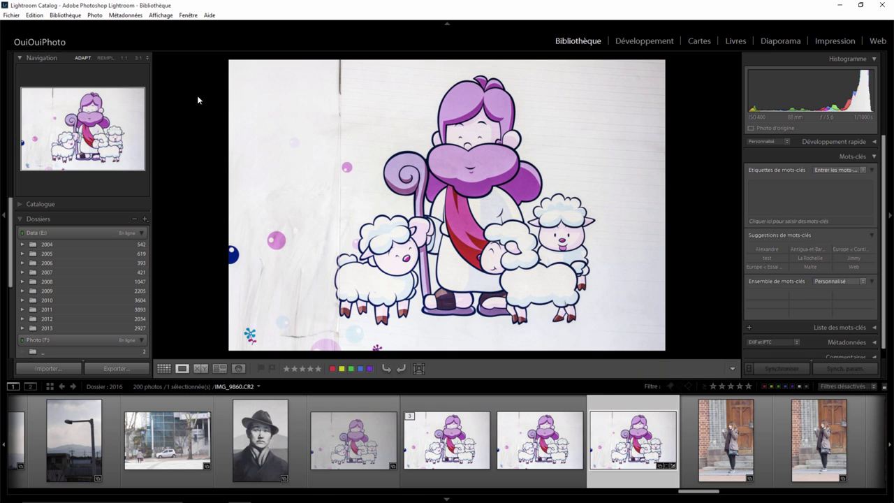
- Import only IMG_9710 from the EOS_DIGITAL card, copying it as DNG
{"action": "left_click", "coordinate": [11, 15]}
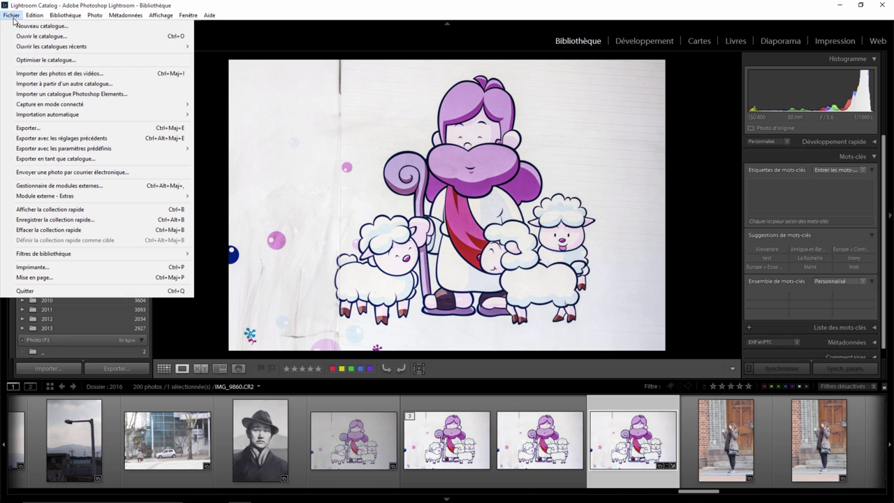
{"action": "left_click", "coordinate": [45, 74]}
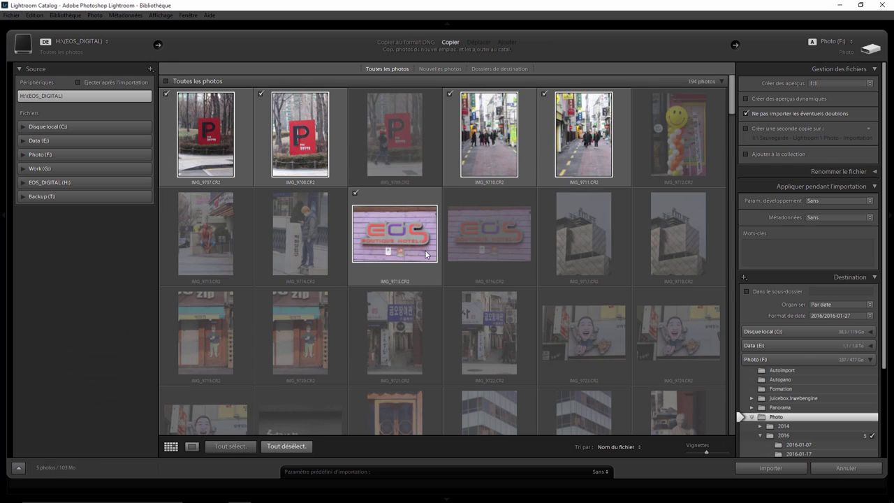
{"action": "left_click", "coordinate": [297, 447]}
{"action": "left_click", "coordinate": [449, 94]}
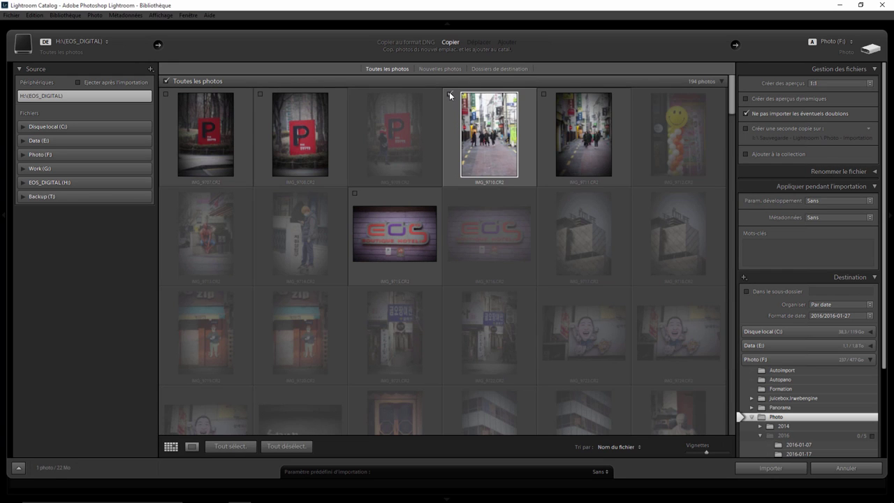
{"action": "left_click", "coordinate": [415, 42]}
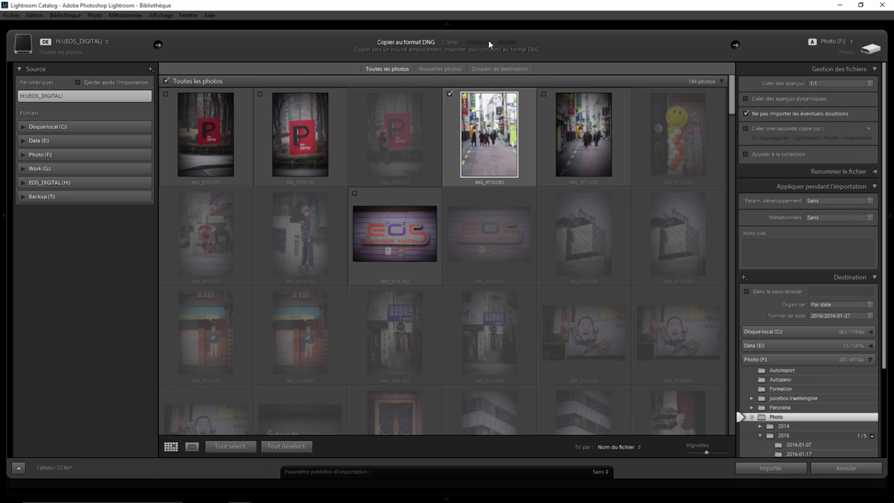
{"action": "left_click", "coordinate": [771, 470]}
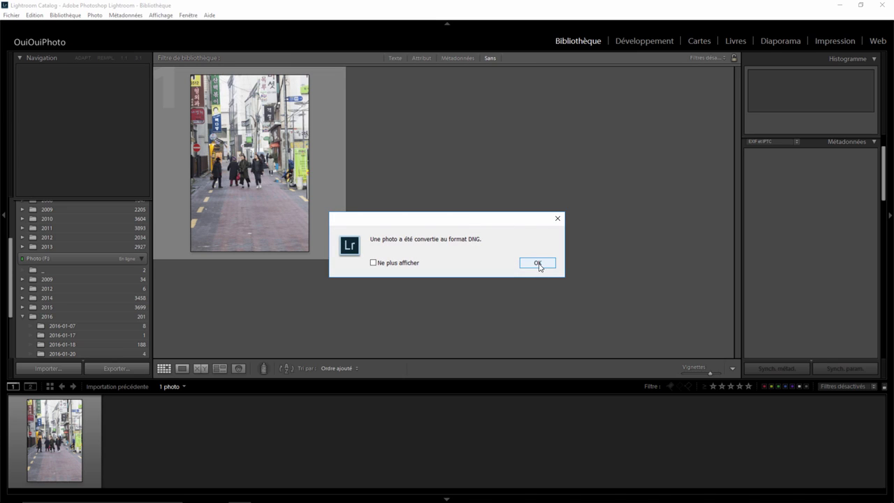
- Permanently dismiss the DNG conversion notice and select IMG_9710.dng to view its metadata
{"action": "left_click", "coordinate": [373, 264]}
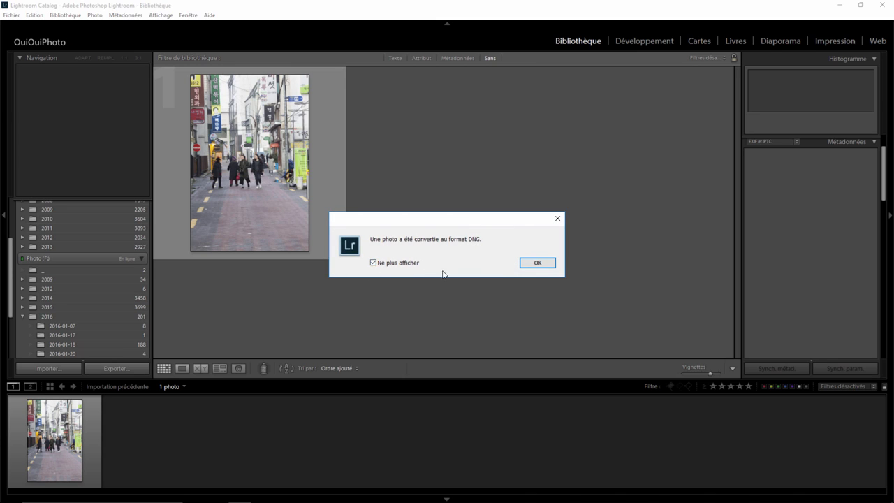
{"action": "left_click", "coordinate": [530, 263]}
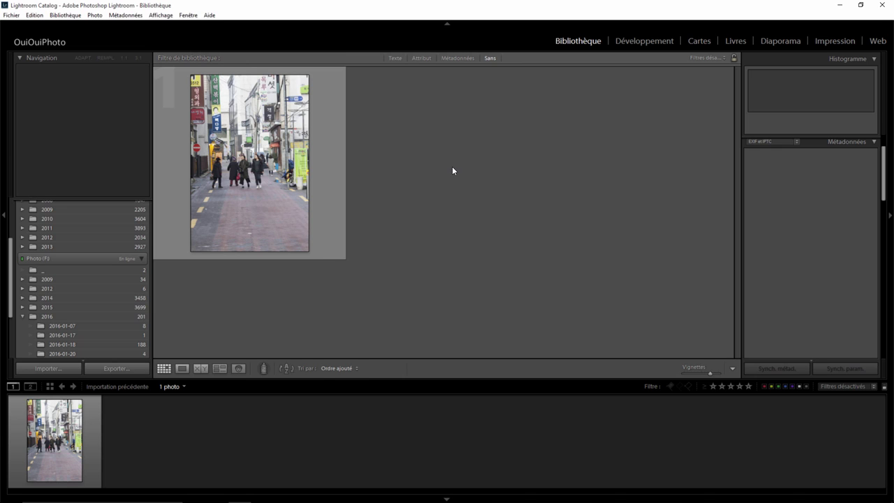
{"action": "left_click", "coordinate": [305, 158]}
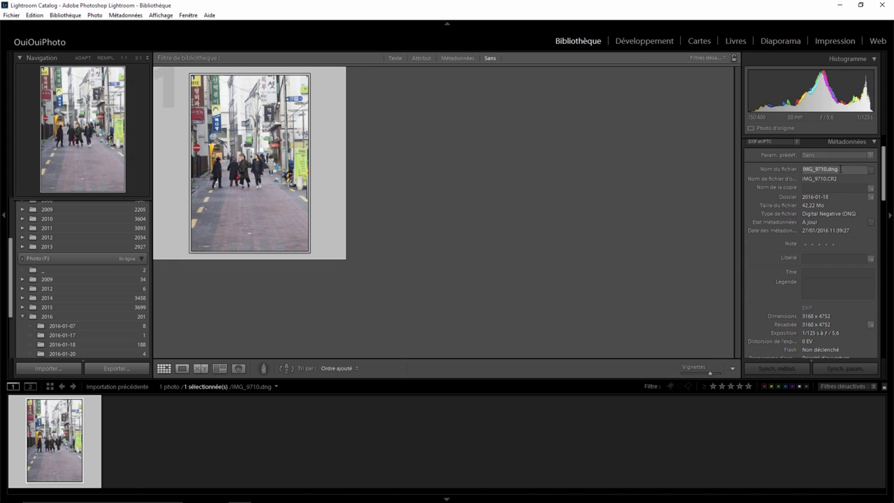
- Turn off Incorporer le fichier brut d'origine in the file-handling preferences and apply
{"action": "left_click", "coordinate": [830, 204]}
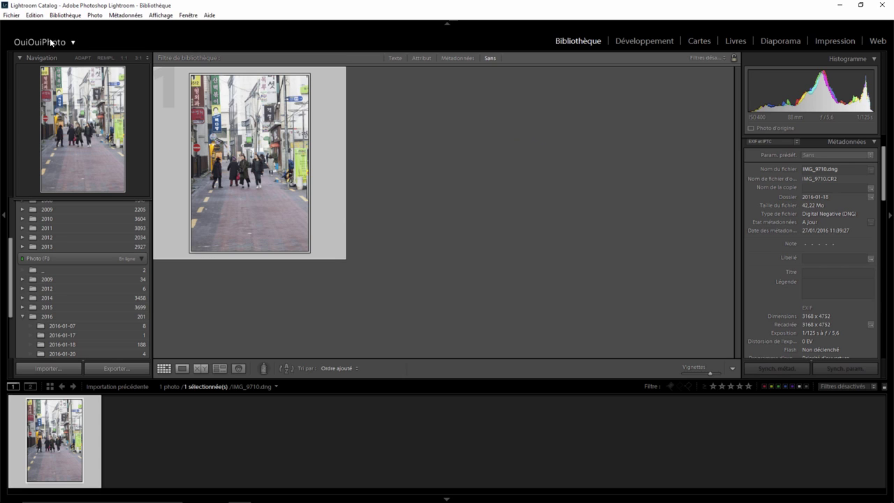
{"action": "left_click", "coordinate": [34, 15]}
{"action": "left_click", "coordinate": [81, 162]}
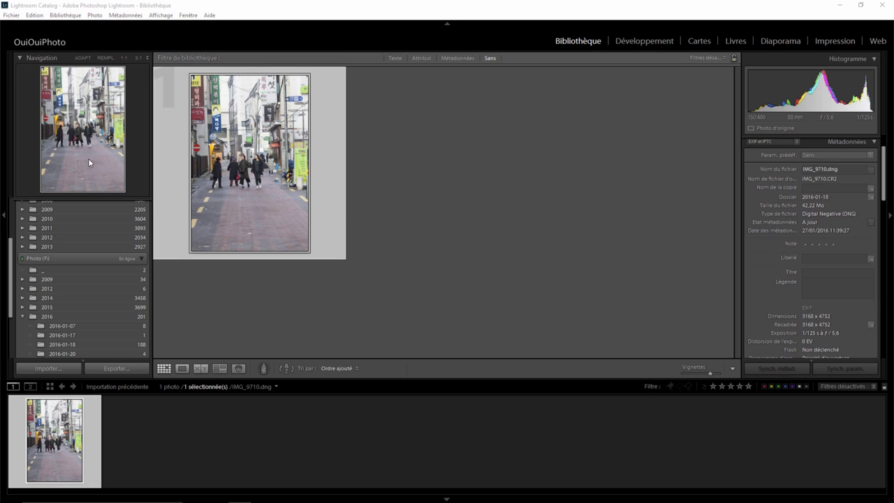
{"action": "left_click", "coordinate": [419, 143]}
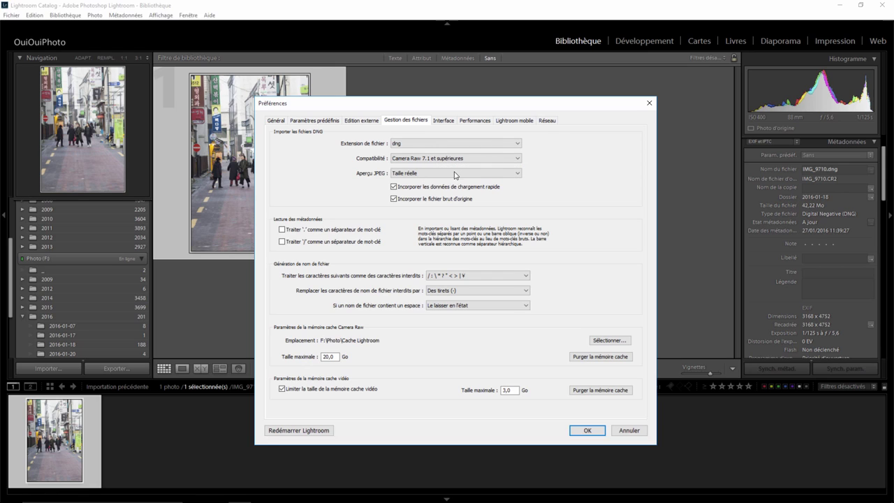
{"action": "left_click", "coordinate": [414, 199]}
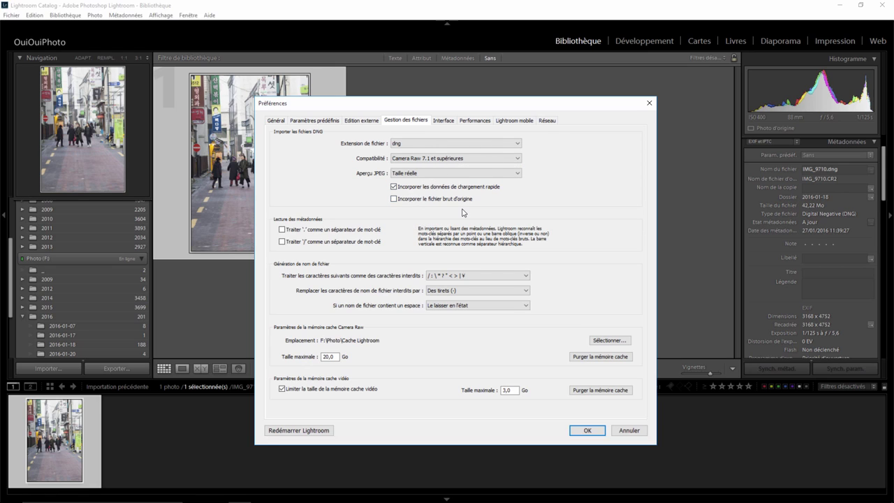
{"action": "left_click", "coordinate": [591, 432]}
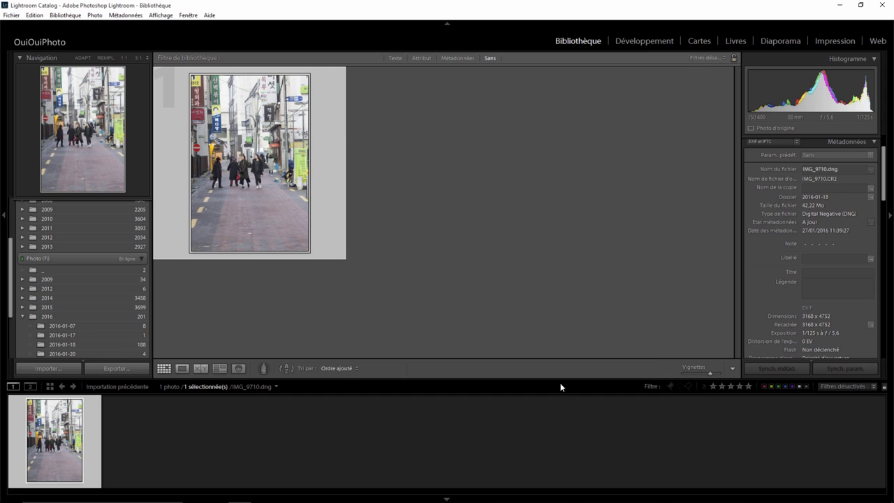
{"action": "left_click", "coordinate": [11, 15]}
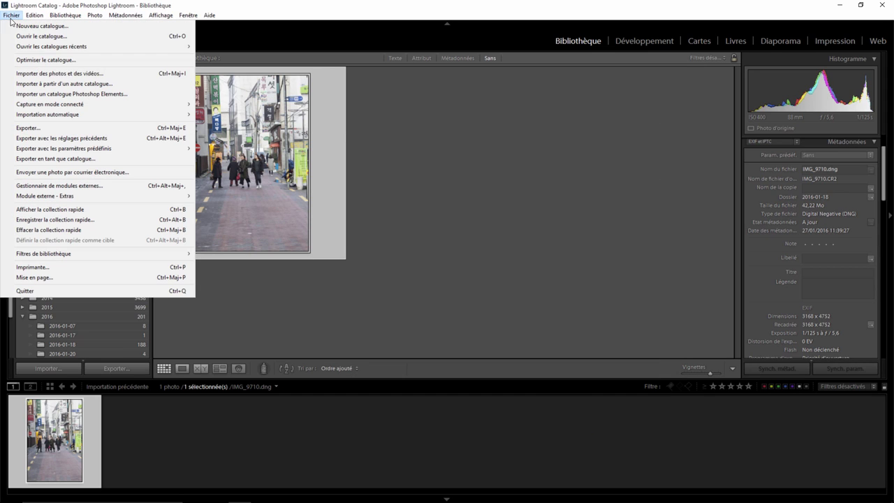
- Import only IMG_9711 from the card as DNG into the 2016 folder
{"action": "left_click", "coordinate": [41, 73]}
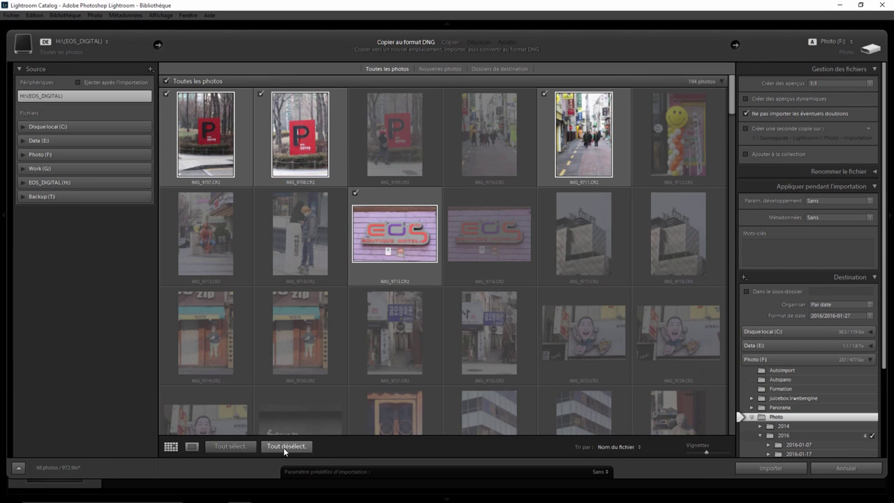
{"action": "left_click", "coordinate": [284, 448]}
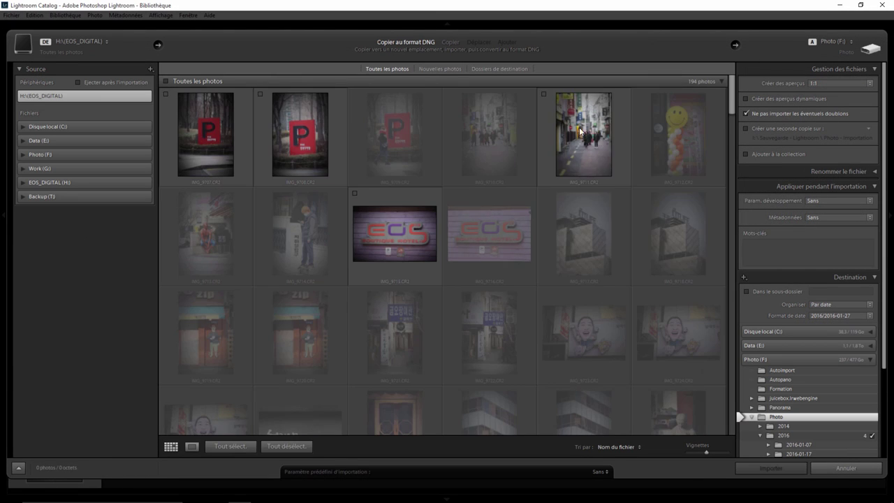
{"action": "left_click", "coordinate": [543, 95]}
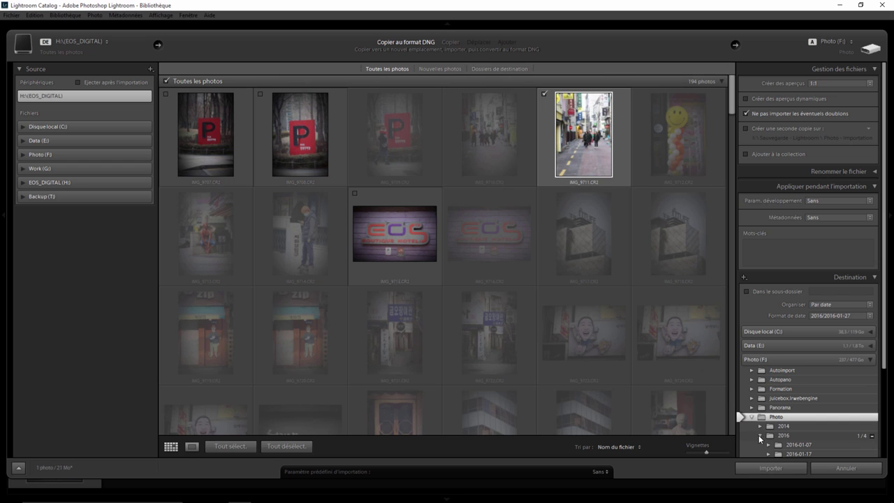
{"action": "left_click", "coordinate": [771, 467]}
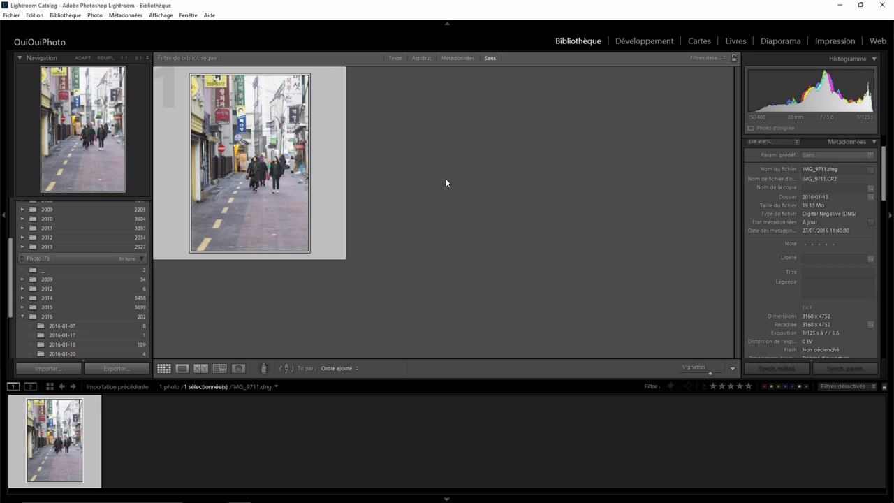
{"action": "mouse_move", "coordinate": [250, 163]}
{"action": "left_click", "coordinate": [35, 15]}
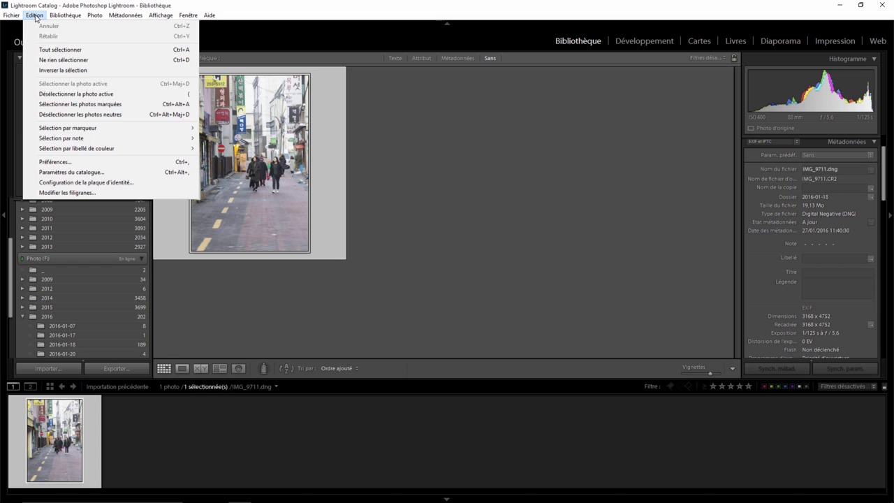
{"action": "left_click", "coordinate": [81, 162]}
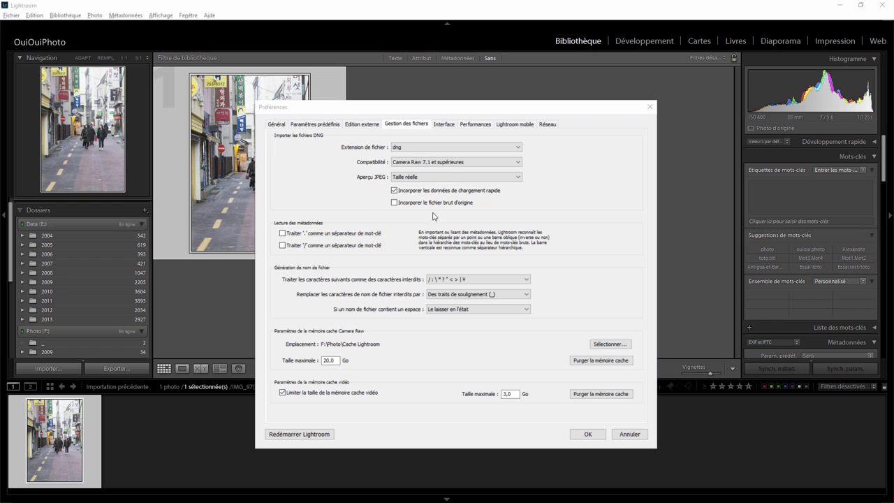
{"action": "left_click", "coordinate": [590, 432]}
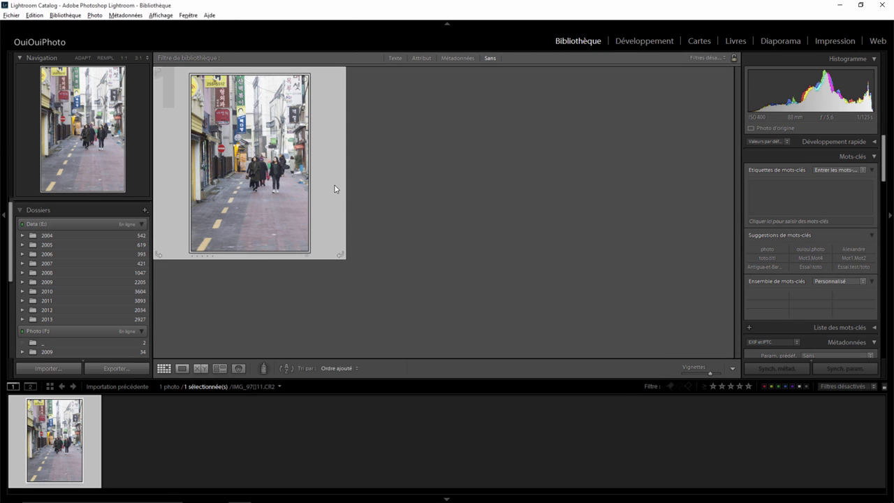
- Type forum.ouiouiphoto into the street photo's keyword tags field
{"action": "left_click", "coordinate": [812, 198]}
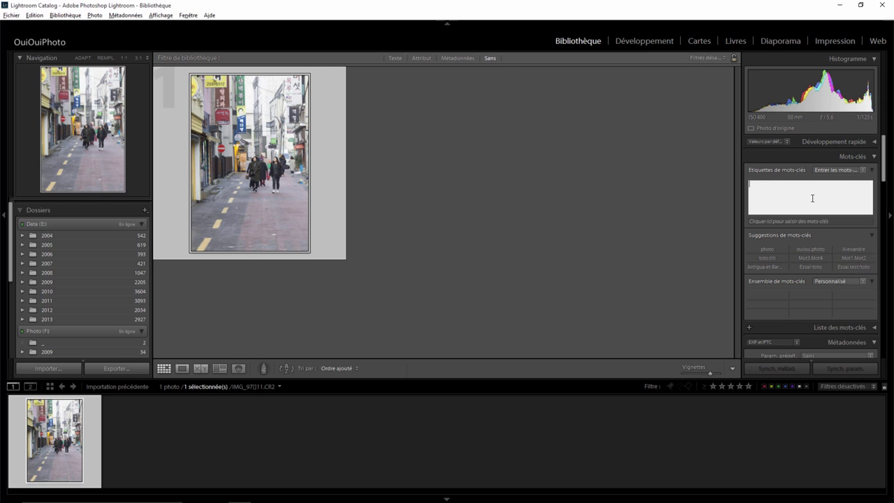
{"action": "type", "text": "forum.ou"}
{"action": "type", "text": "iouip"}
{"action": "type", "text": "hoto"}
- Apply the forum.ouiouiphoto keyword and save the street photo's metadata to its file
{"action": "key", "text": "Return"}
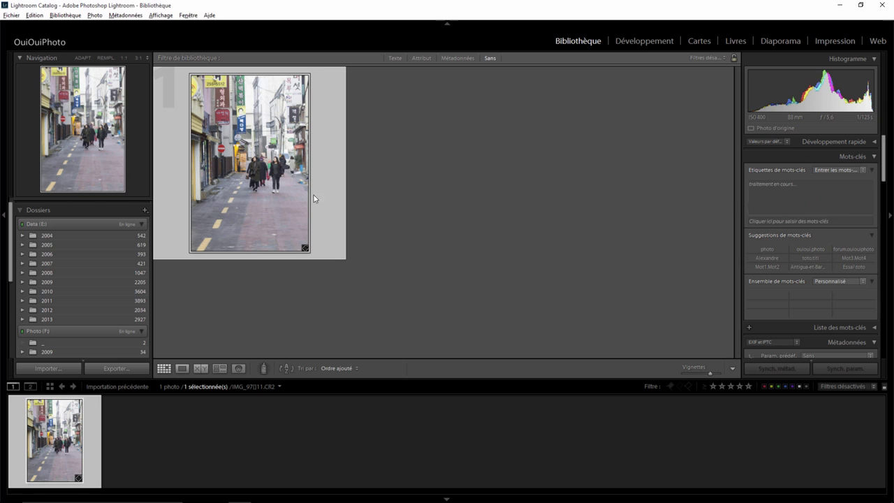
{"action": "right_click", "coordinate": [256, 177]}
{"action": "mouse_move", "coordinate": [314, 403]}
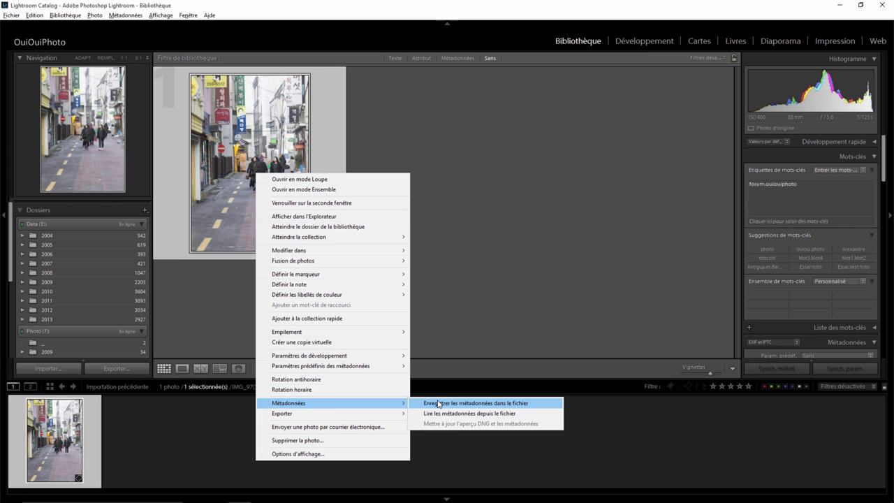
{"action": "left_click", "coordinate": [437, 403]}
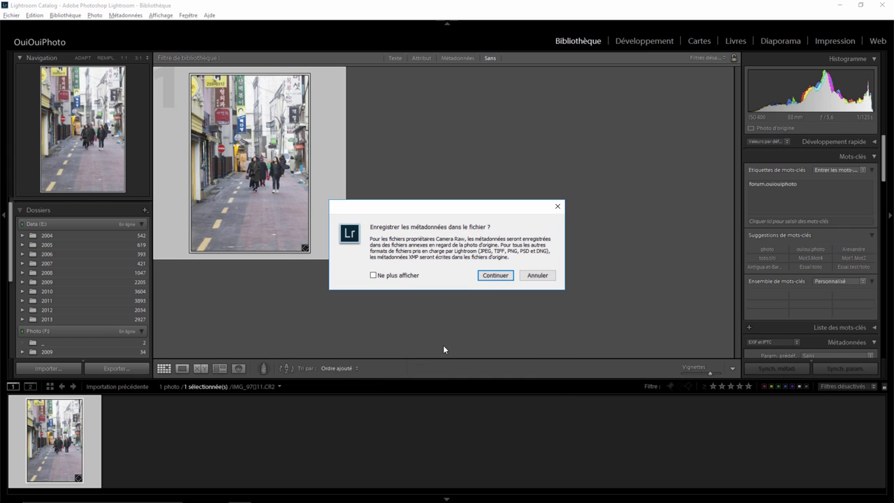
{"action": "left_click", "coordinate": [497, 276]}
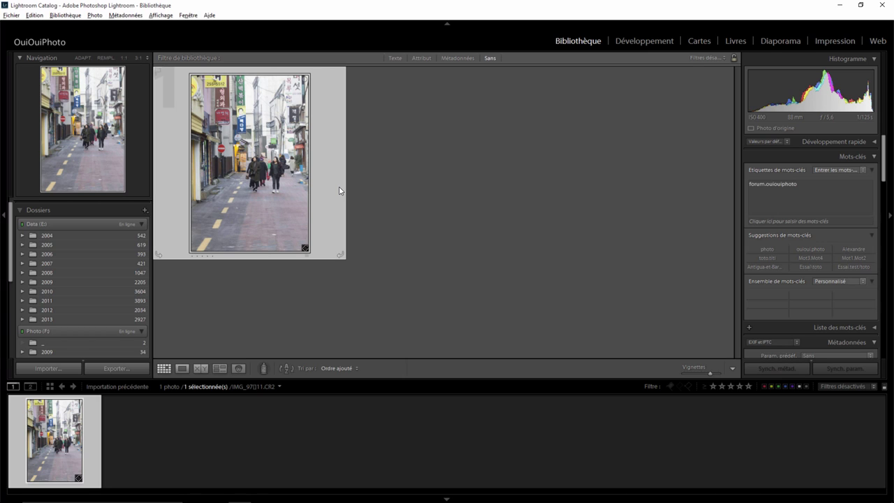
- Remove the street photo from the catalog only, keeping its file on disk
{"action": "key", "text": "Delete"}
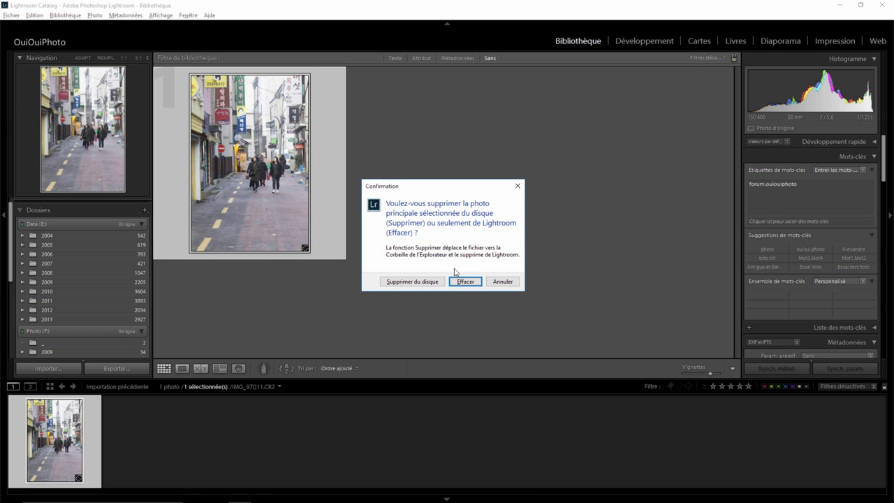
{"action": "left_click", "coordinate": [462, 281]}
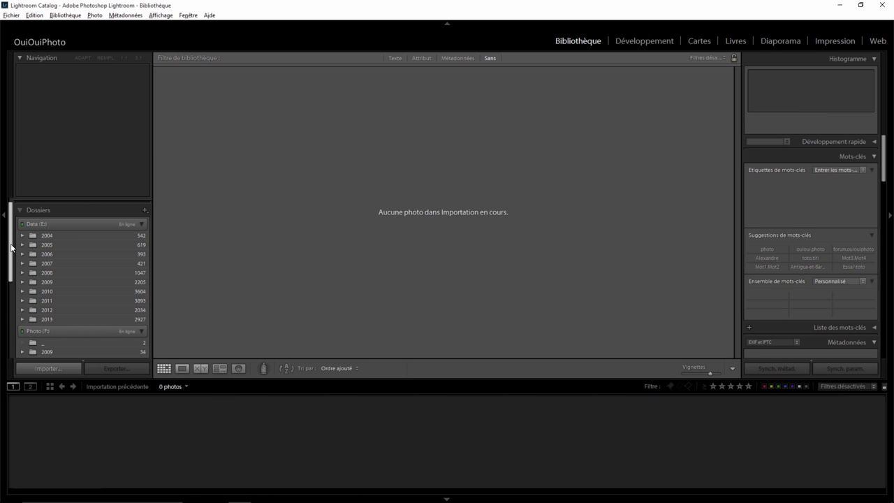
{"action": "left_click_drag", "start_coordinate": [11, 254], "coordinate": [12, 303]}
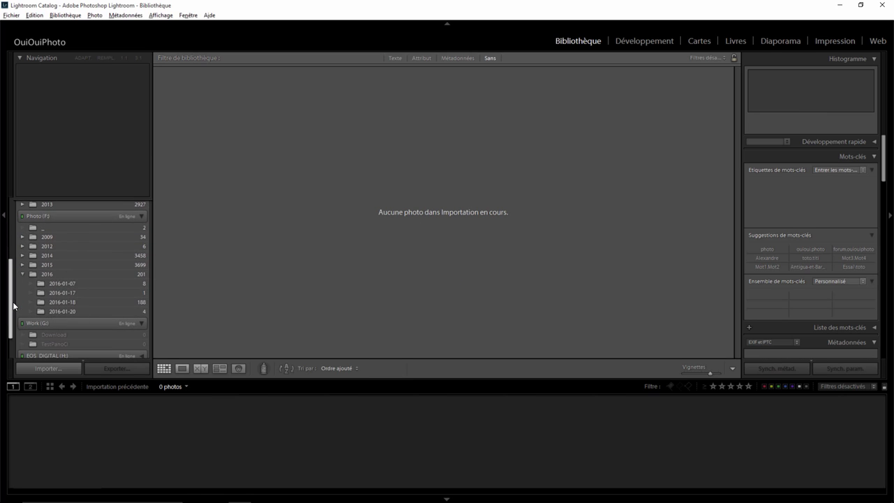
- Synchronise folder 2016-01-18 to reimport IMG_9711.CR2 with its keyword
{"action": "left_click", "coordinate": [63, 298]}
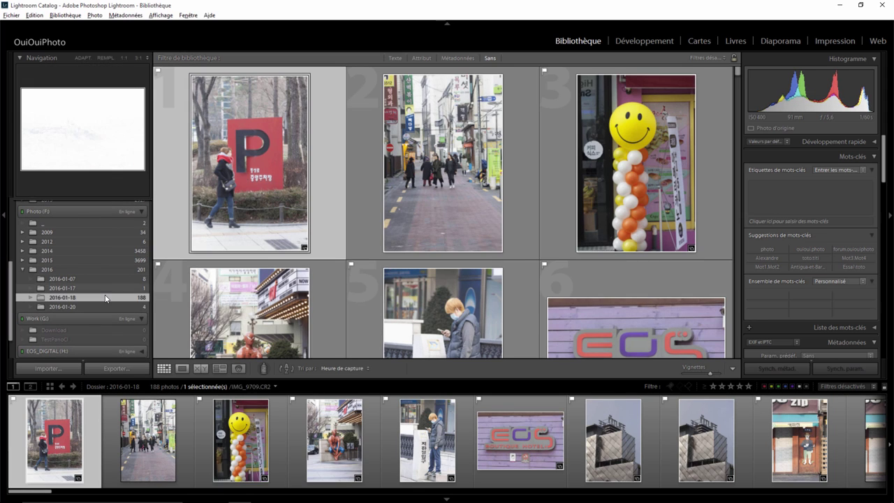
{"action": "right_click", "coordinate": [105, 299]}
{"action": "left_click", "coordinate": [144, 348]}
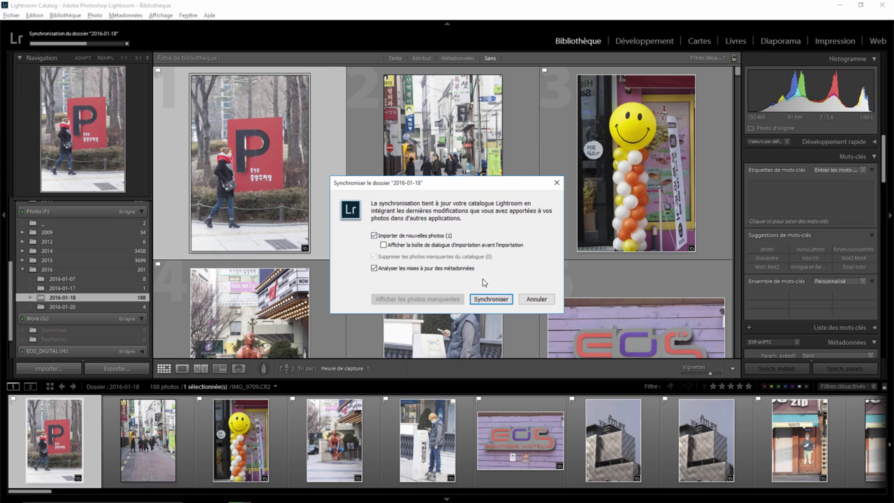
{"action": "left_click", "coordinate": [492, 299]}
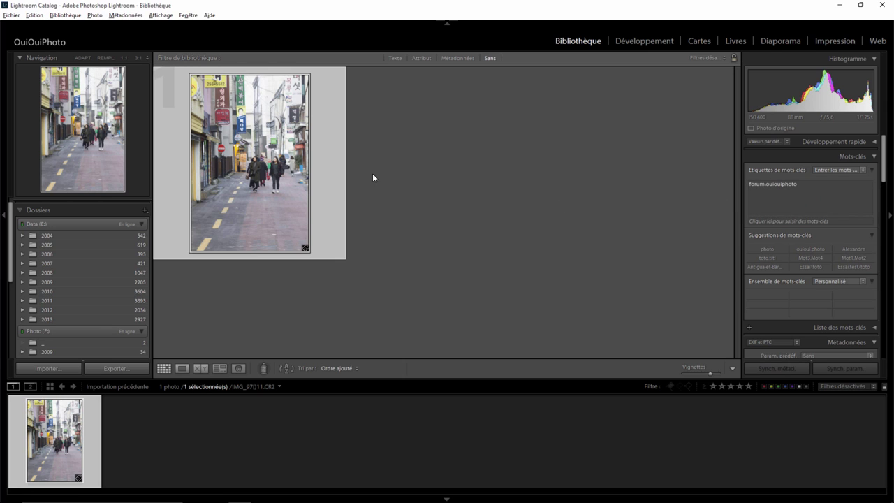
- Remove the photo from the catalog again, keeping the file, and open and close the preferences
{"action": "mouse_move", "coordinate": [250, 163]}
{"action": "key", "text": "Delete"}
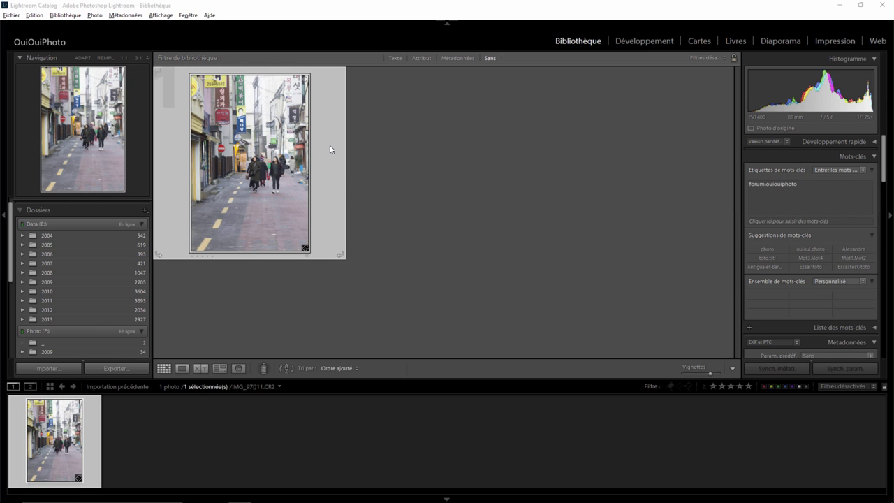
{"action": "left_click", "coordinate": [465, 282]}
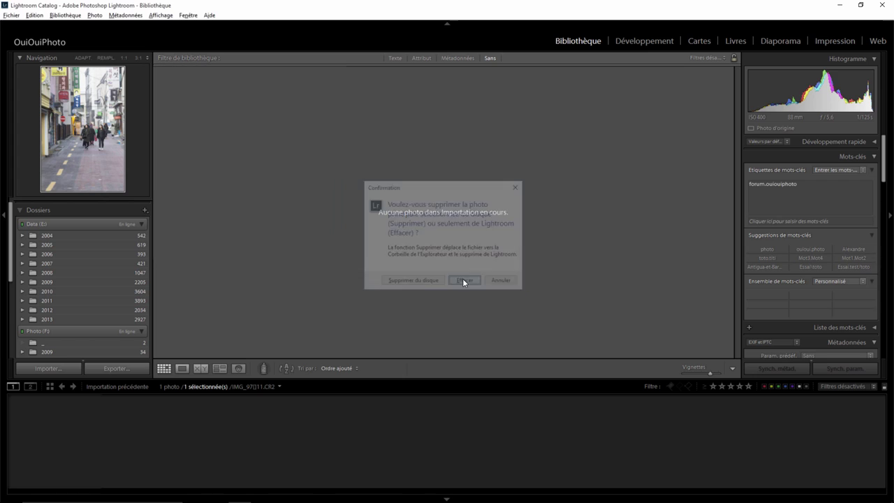
{"action": "left_click", "coordinate": [34, 15]}
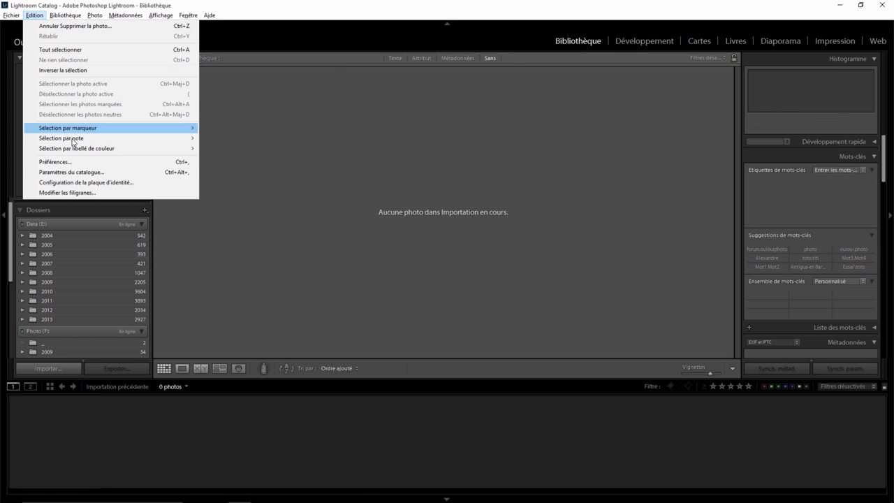
{"action": "left_click", "coordinate": [72, 163]}
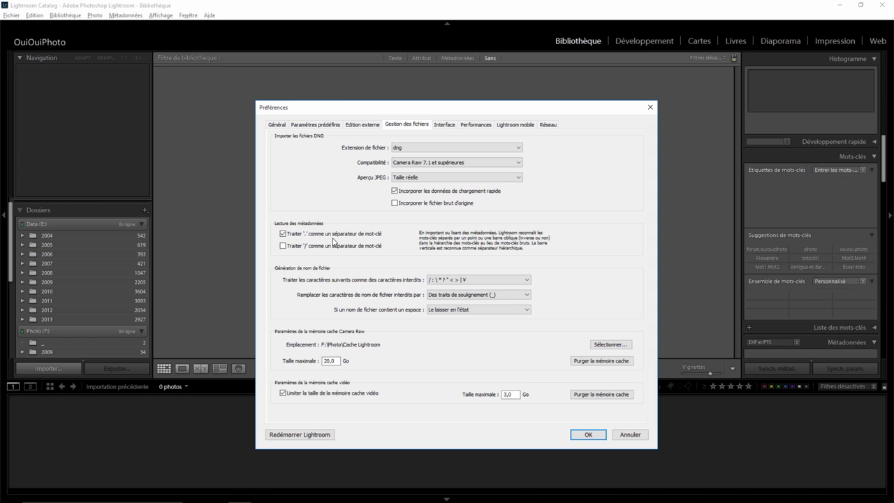
{"action": "left_click", "coordinate": [587, 433]}
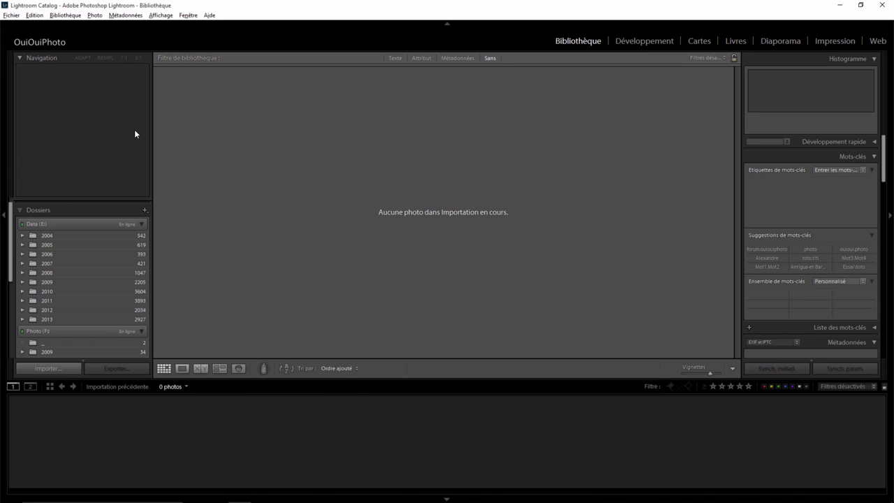
- Resynchronise folder 2016-01-18 and show keywords with parents, reading forum. ouiouiphoto
{"action": "left_click_drag", "start_coordinate": [11, 243], "coordinate": [16, 278]}
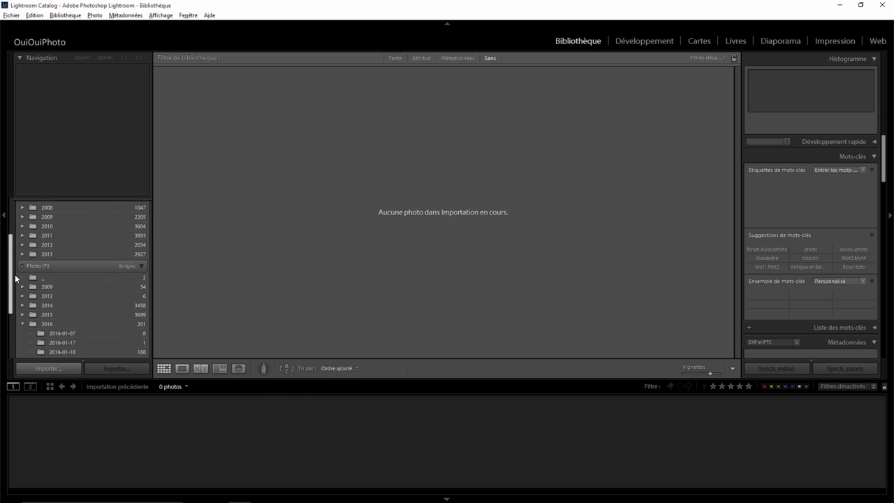
{"action": "scroll", "coordinate": [15, 278], "scroll_direction": "down", "scroll_amount": 1}
{"action": "left_click", "coordinate": [64, 324]}
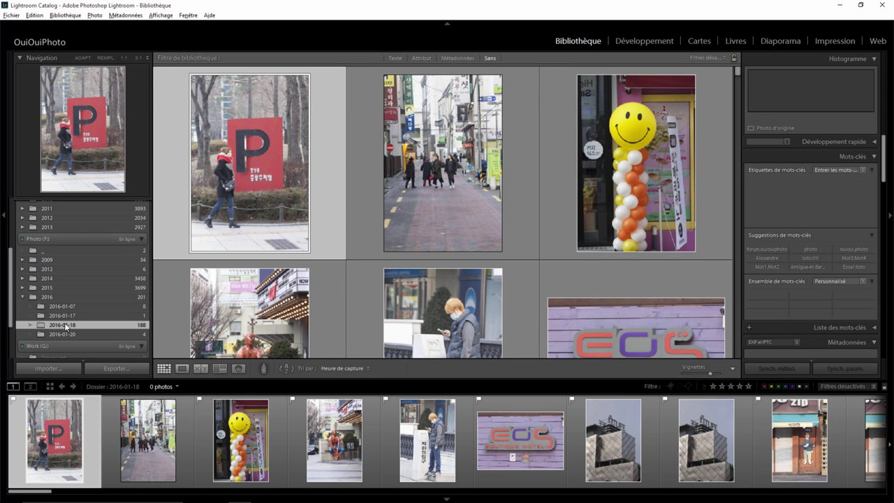
{"action": "right_click", "coordinate": [74, 325]}
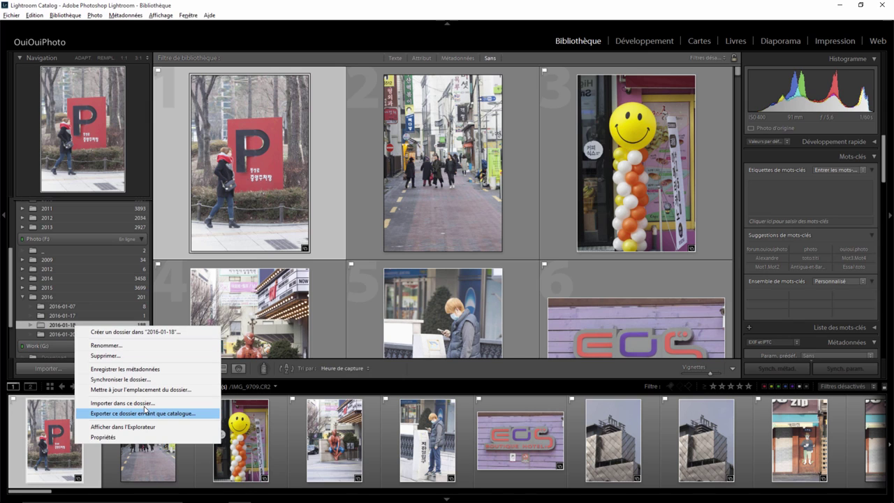
{"action": "left_click", "coordinate": [122, 379]}
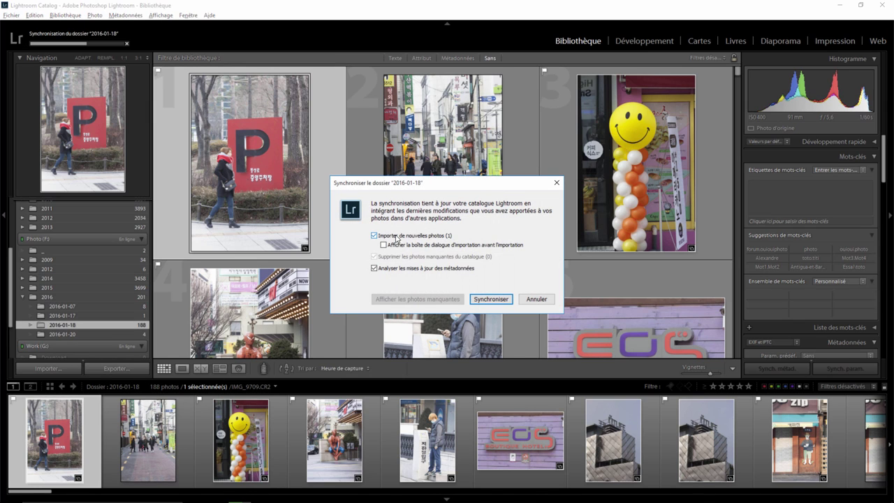
{"action": "left_click", "coordinate": [489, 299]}
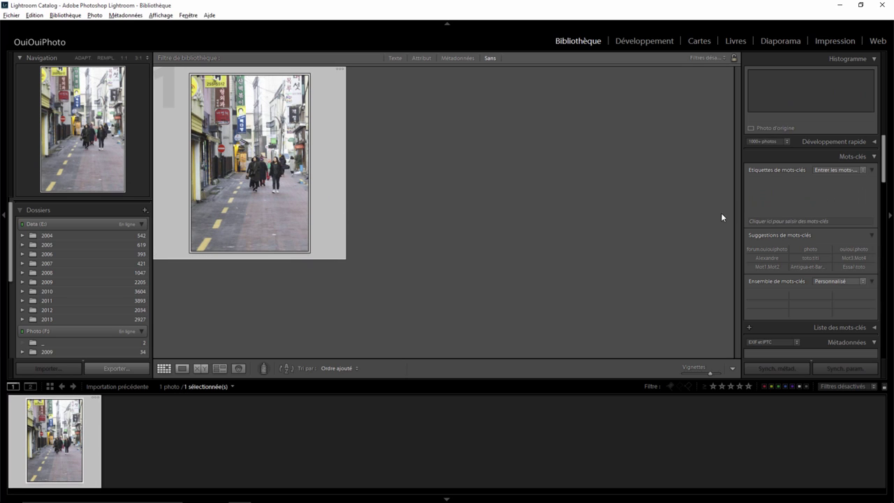
{"action": "left_click", "coordinate": [839, 168]}
{"action": "left_click", "coordinate": [811, 194]}
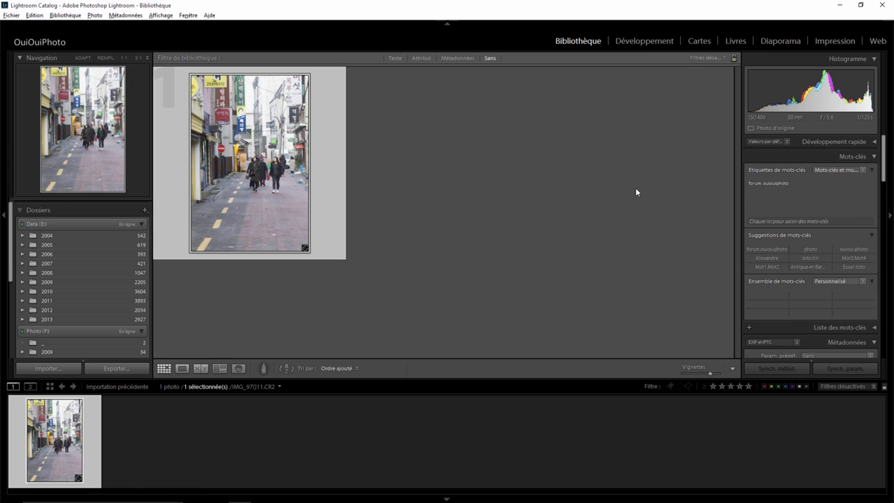
- In File Handling preferences, choose the longer forbidden-character list including = + ; , ^ [ ]
{"action": "left_click", "coordinate": [34, 15]}
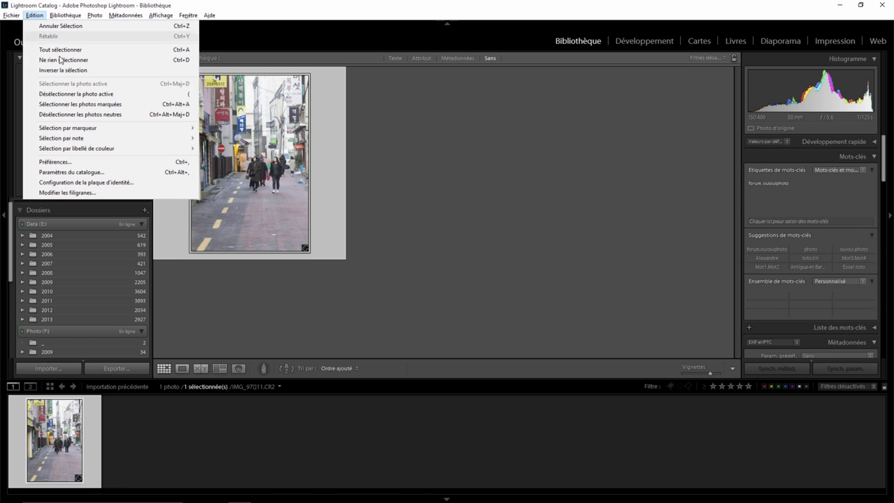
{"action": "left_click", "coordinate": [71, 166]}
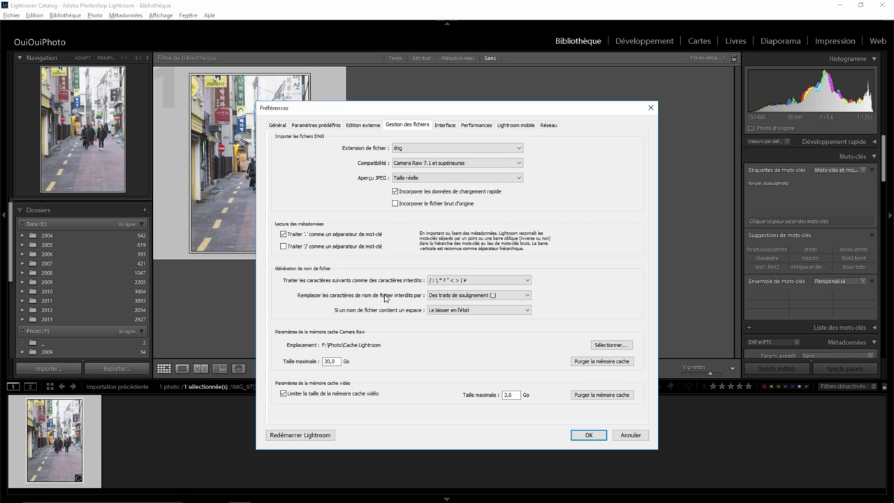
{"action": "left_click", "coordinate": [481, 281]}
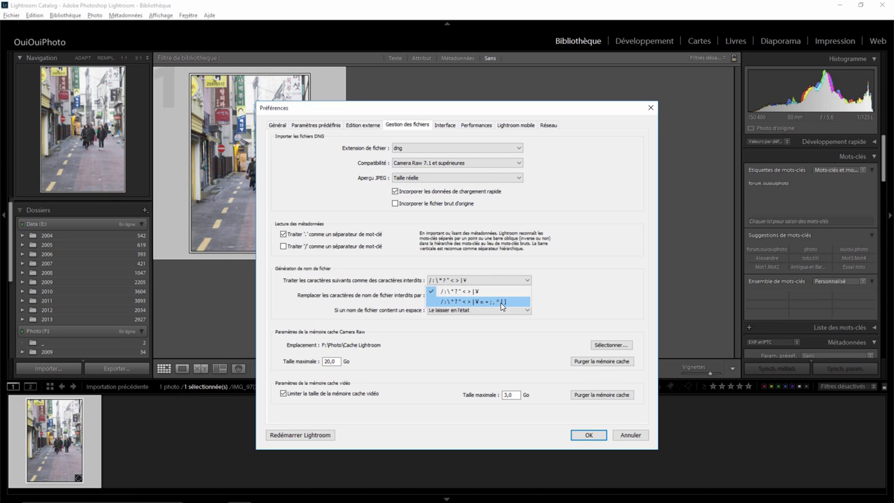
{"action": "left_click", "coordinate": [493, 302]}
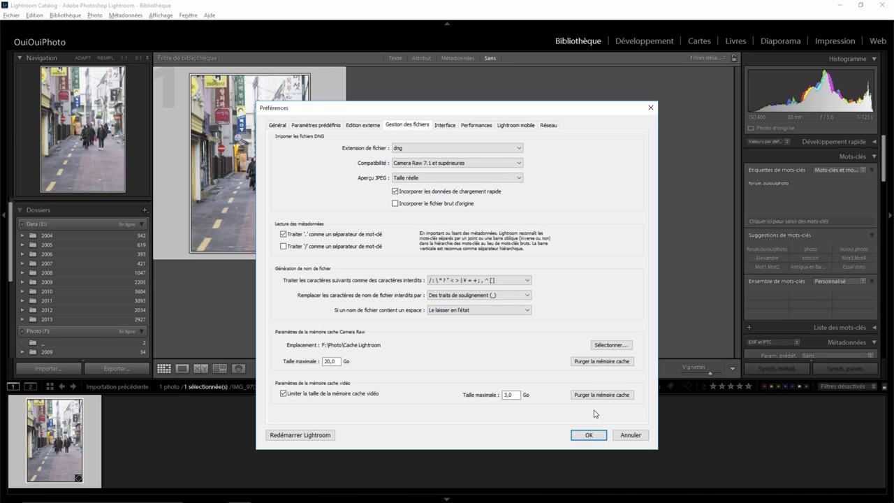
{"action": "left_click", "coordinate": [593, 436]}
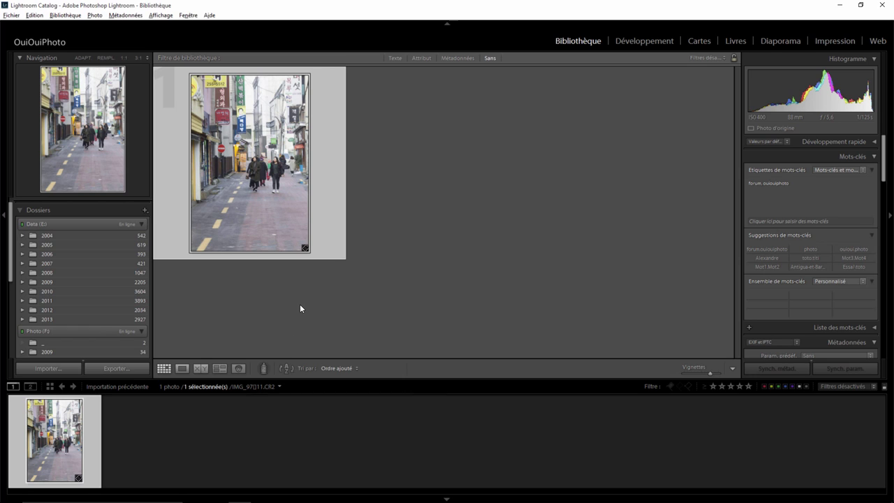
{"action": "right_click", "coordinate": [253, 160]}
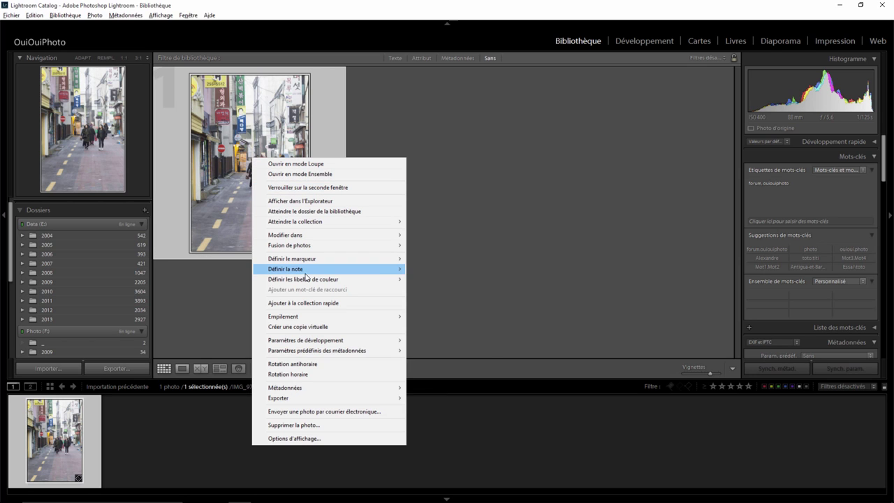
{"action": "mouse_move", "coordinate": [328, 397]}
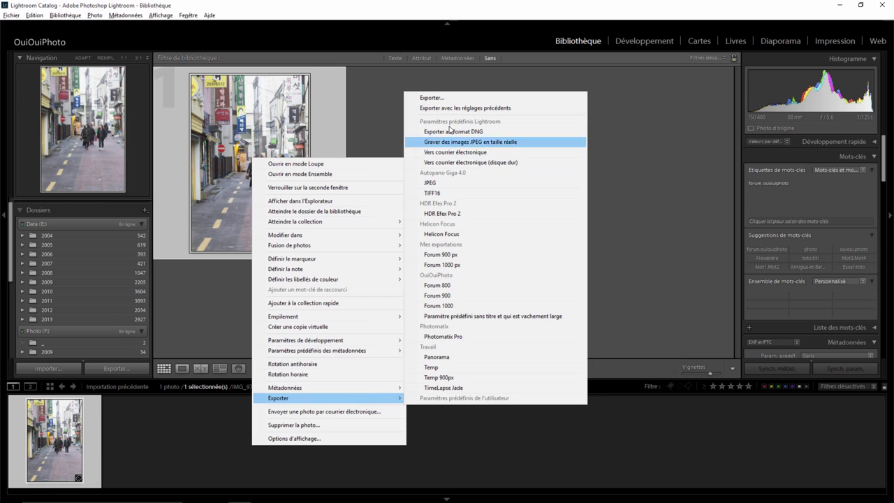
{"action": "left_click", "coordinate": [425, 97]}
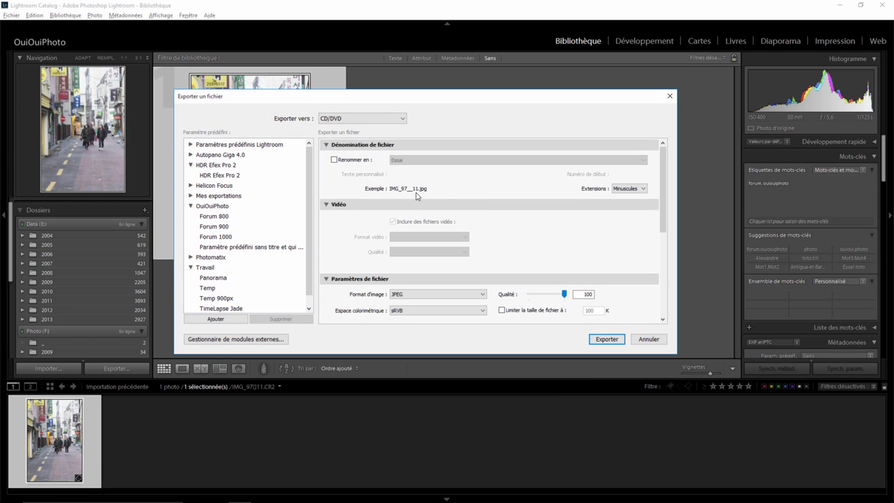
{"action": "left_click", "coordinate": [648, 338]}
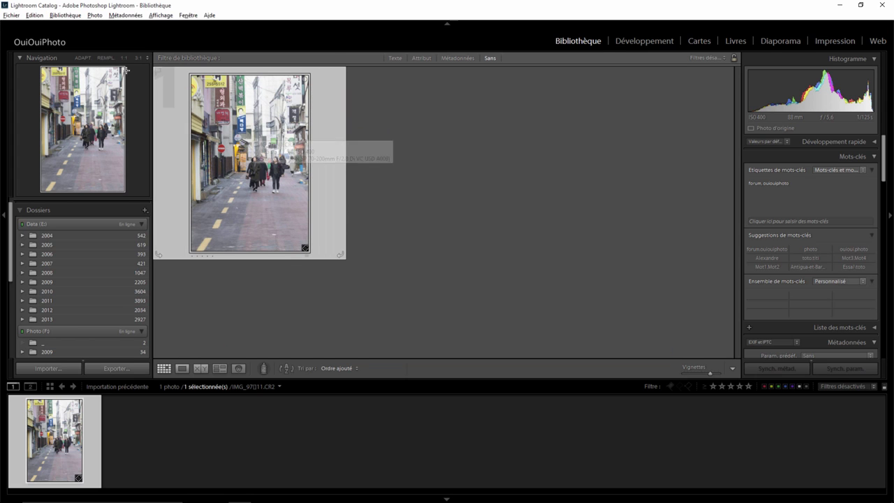
- Set forbidden filename characters to be replaced with dashes (-) in File Handling preferences
{"action": "left_click", "coordinate": [34, 15]}
{"action": "left_click", "coordinate": [59, 162]}
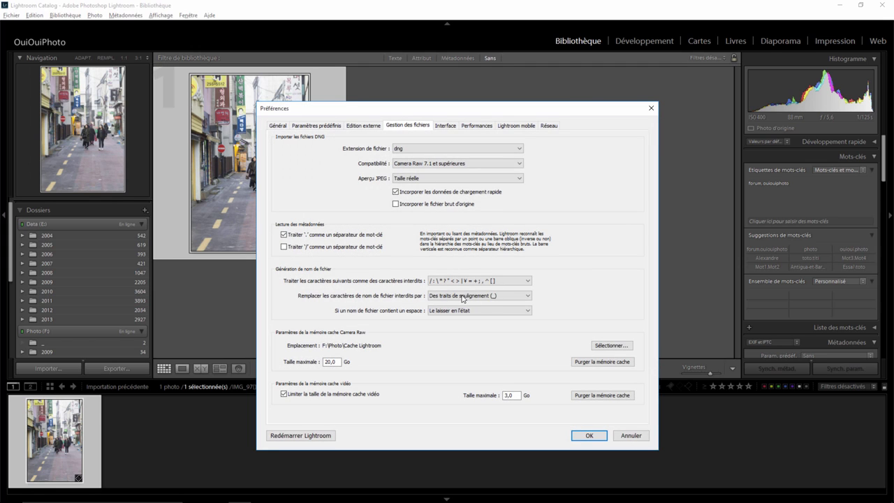
{"action": "left_click", "coordinate": [520, 298]}
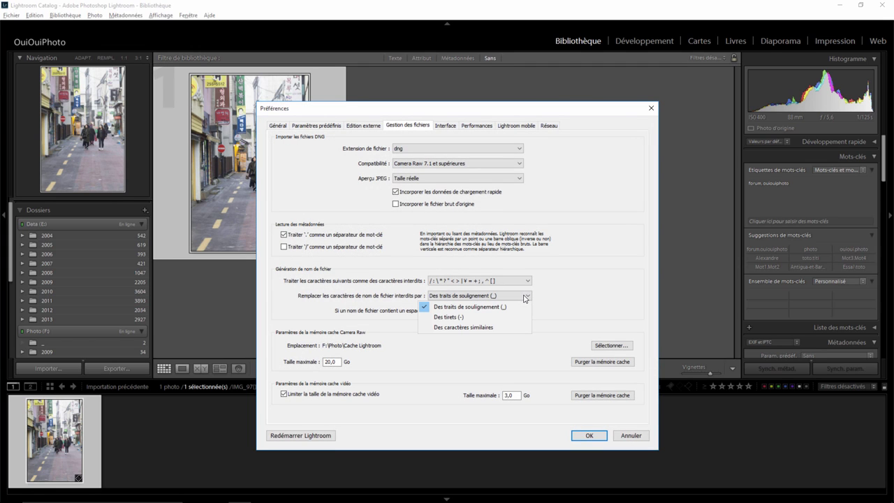
{"action": "left_click", "coordinate": [467, 318]}
{"action": "left_click", "coordinate": [589, 435]}
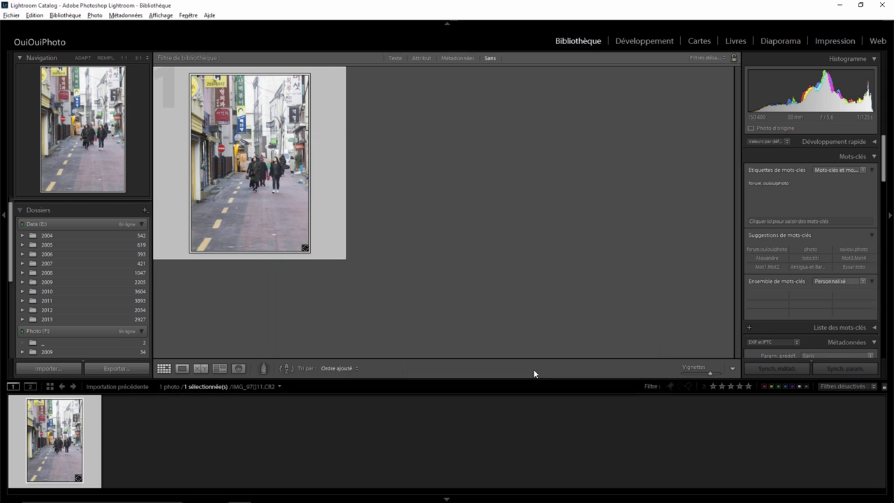
- Preview the export filename, now IMG_97--11.jpg, then cancel the export
{"action": "right_click", "coordinate": [254, 159]}
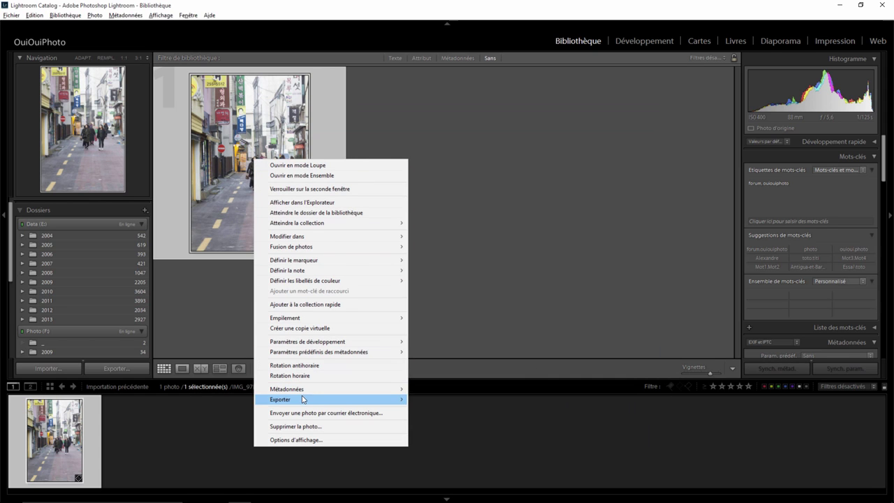
{"action": "mouse_move", "coordinate": [302, 399]}
{"action": "left_click", "coordinate": [451, 101]}
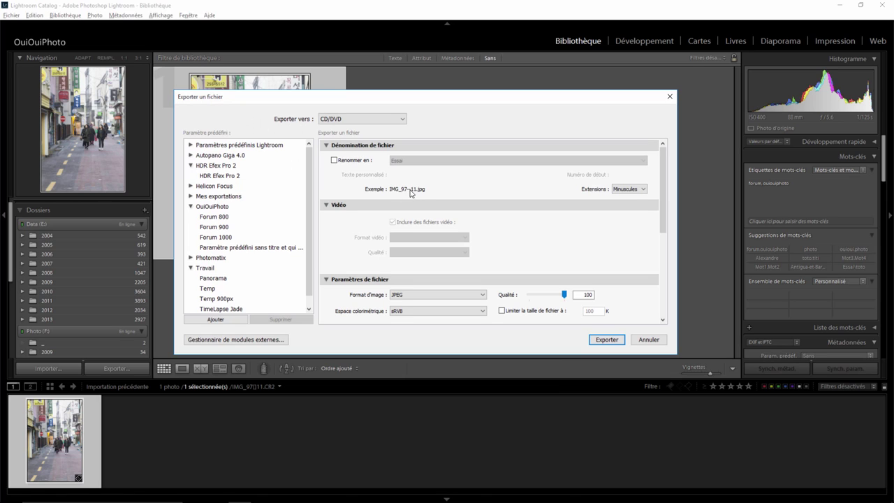
{"action": "left_click", "coordinate": [649, 345]}
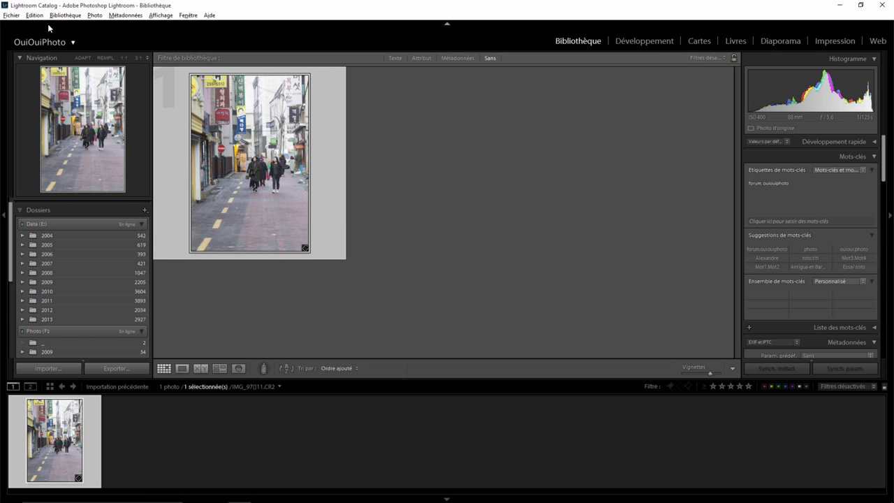
- Switch the forbidden-character list back to the first, shorter set in File Handling preferences
{"action": "left_click", "coordinate": [34, 15]}
{"action": "left_click", "coordinate": [73, 160]}
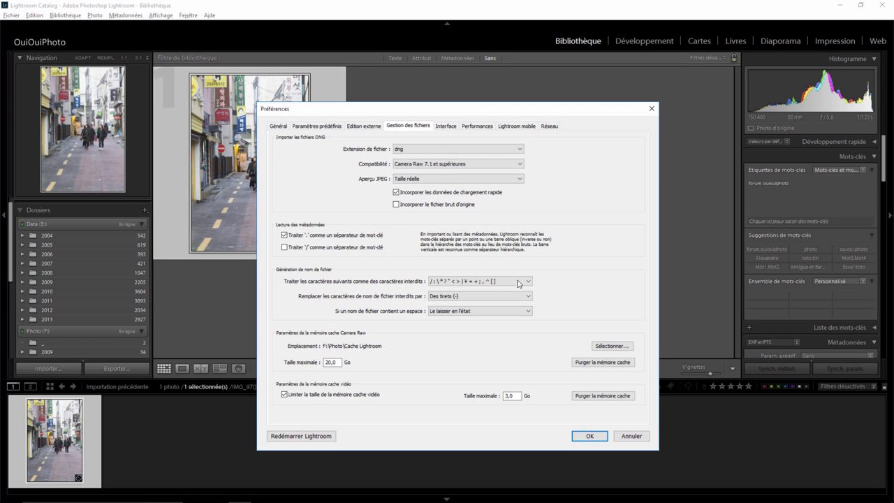
{"action": "left_click", "coordinate": [518, 280]}
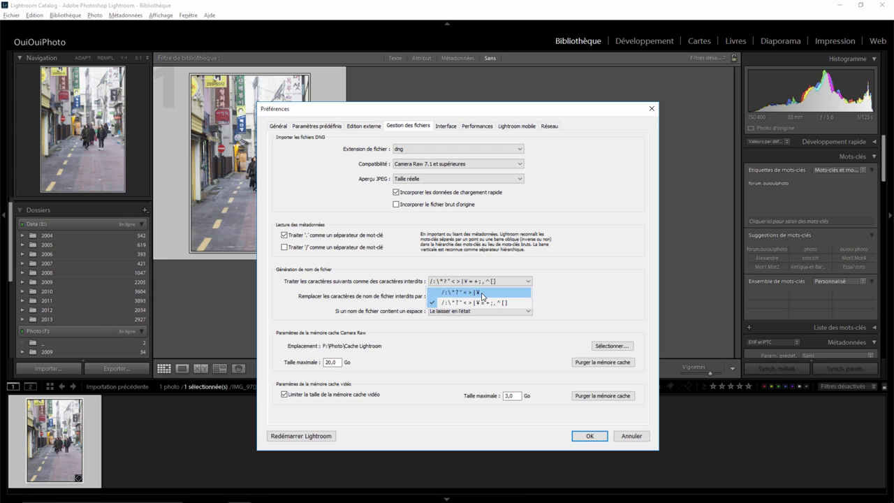
{"action": "left_click", "coordinate": [481, 293]}
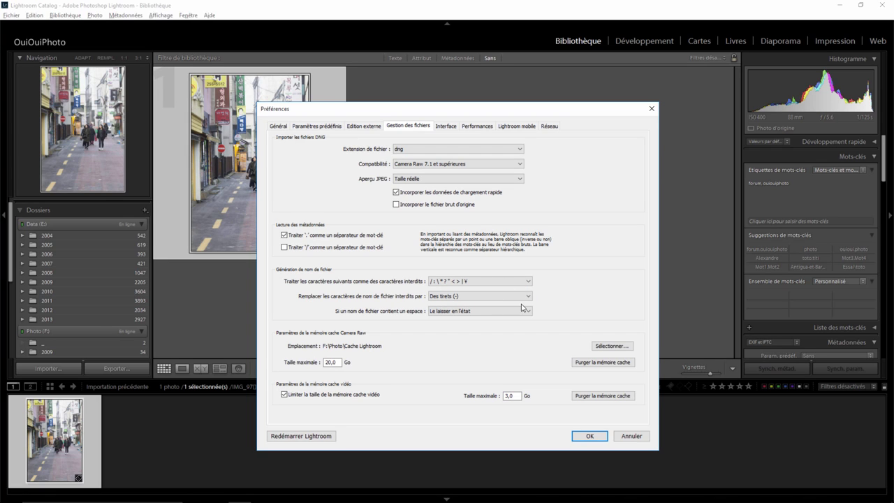
{"action": "left_click", "coordinate": [590, 438]}
- Preview the export filename, now IMG_97[]11.jpg, then cancel the export
{"action": "right_click", "coordinate": [278, 159]}
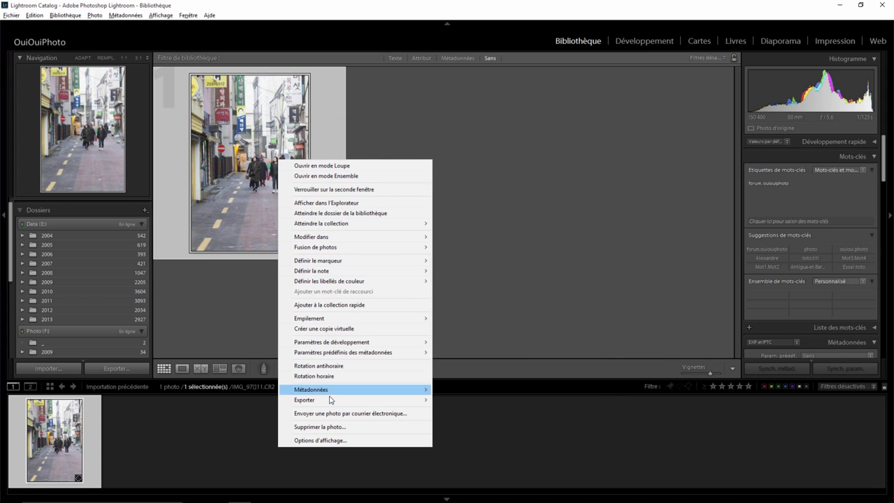
{"action": "mouse_move", "coordinate": [307, 399]}
{"action": "left_click", "coordinate": [476, 100]}
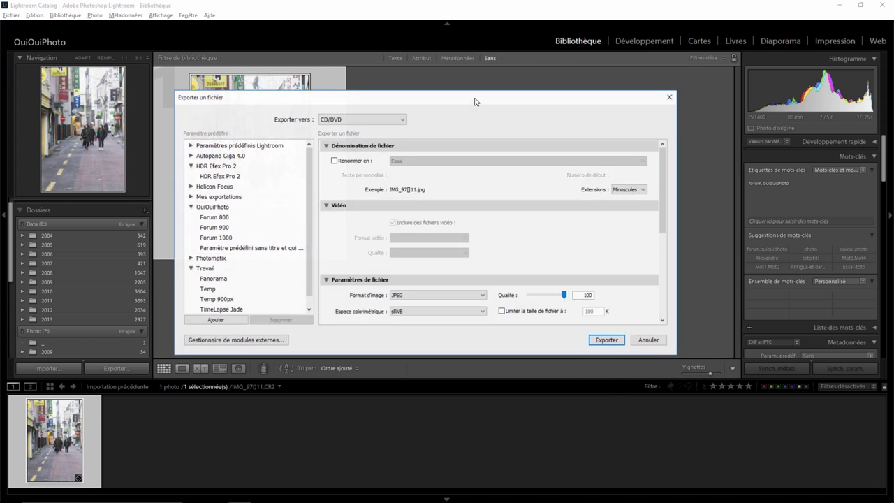
{"action": "left_click", "coordinate": [649, 340]}
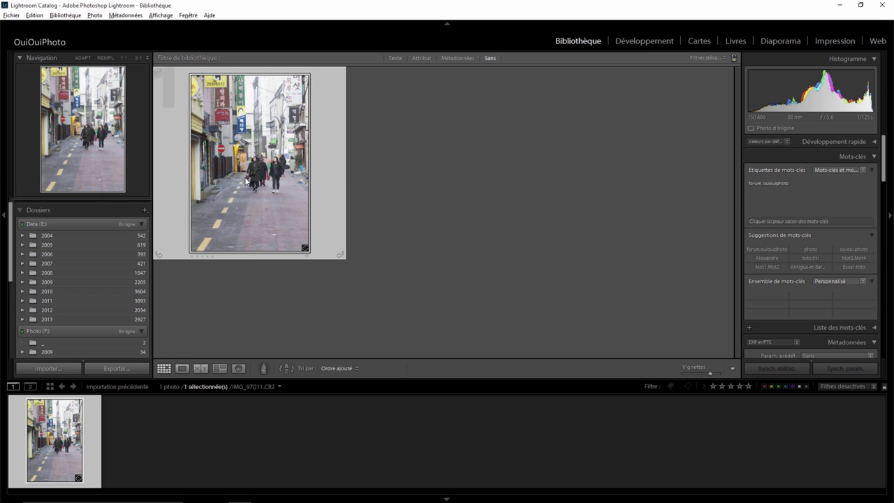
- In File Handling preferences, keep spaces in filenames unchanged (Le laisser en l'état)
{"action": "left_click", "coordinate": [34, 15]}
{"action": "left_click", "coordinate": [65, 161]}
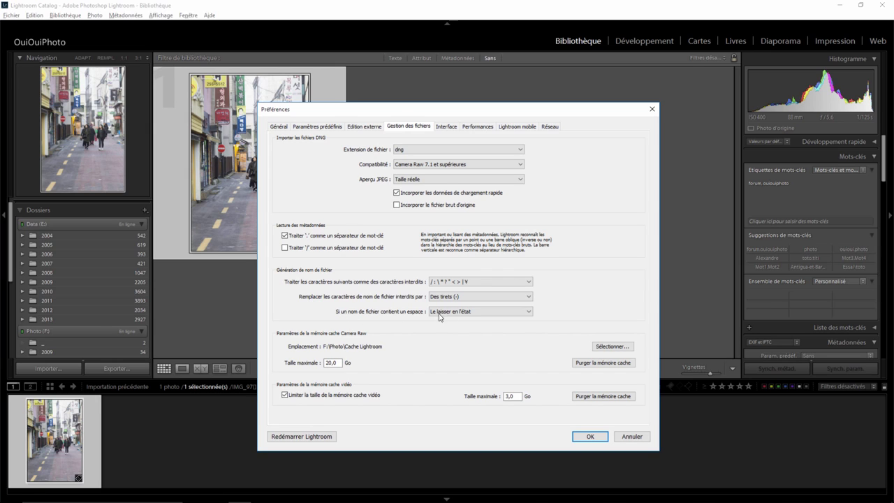
{"action": "left_click", "coordinate": [463, 313]}
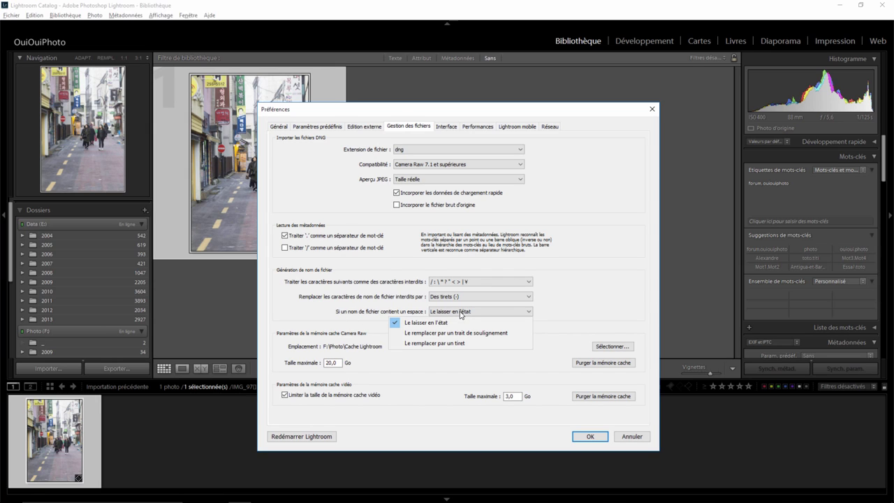
{"action": "left_click", "coordinate": [590, 218]}
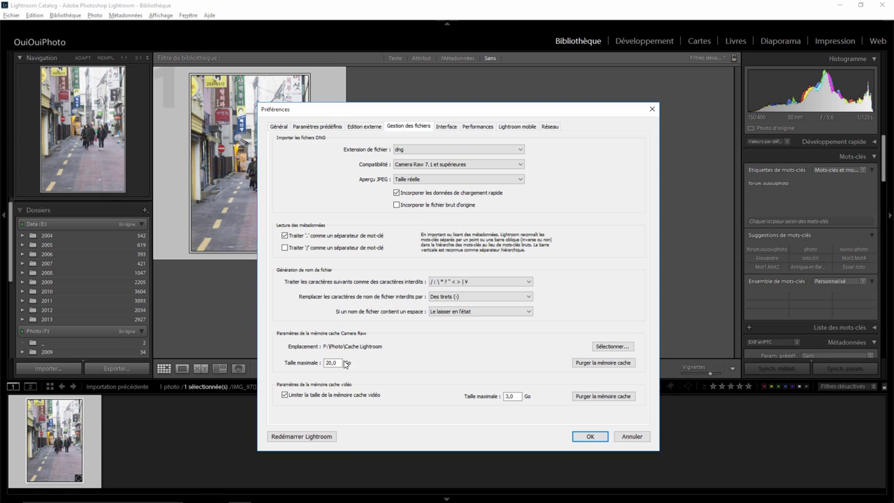
{"action": "left_click", "coordinate": [335, 363]}
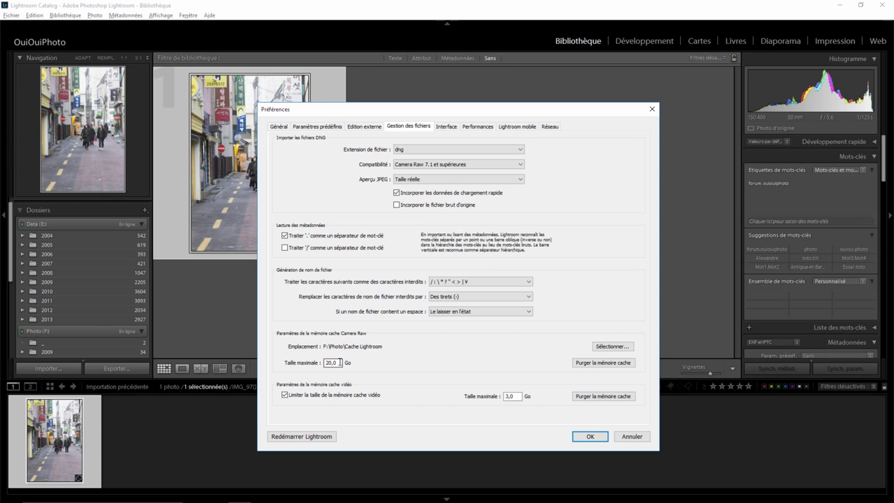